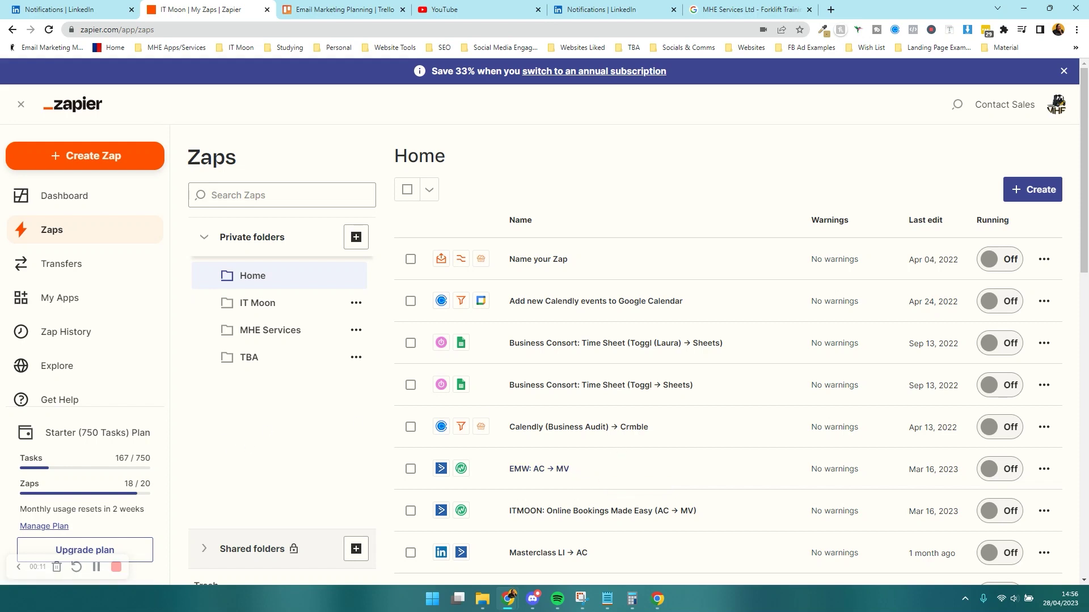
- Look through the Zaps in the Home folder and open the MHE Services folder
{"action": "scroll", "coordinate": [277, 396], "scroll_direction": "down", "scroll_amount": 5}
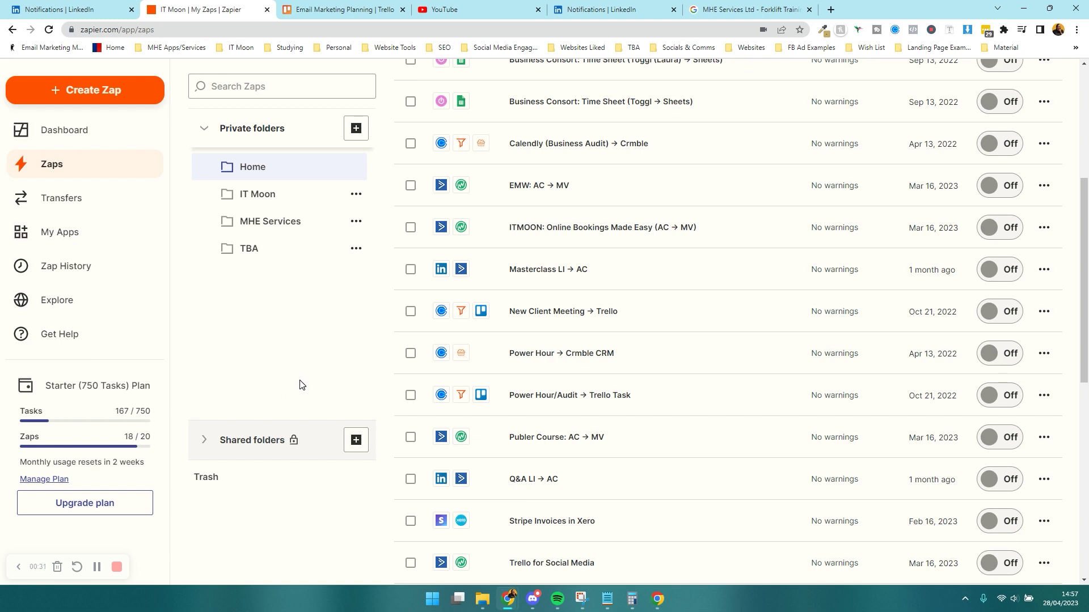
{"action": "scroll", "coordinate": [301, 386], "scroll_direction": "down", "scroll_amount": 5}
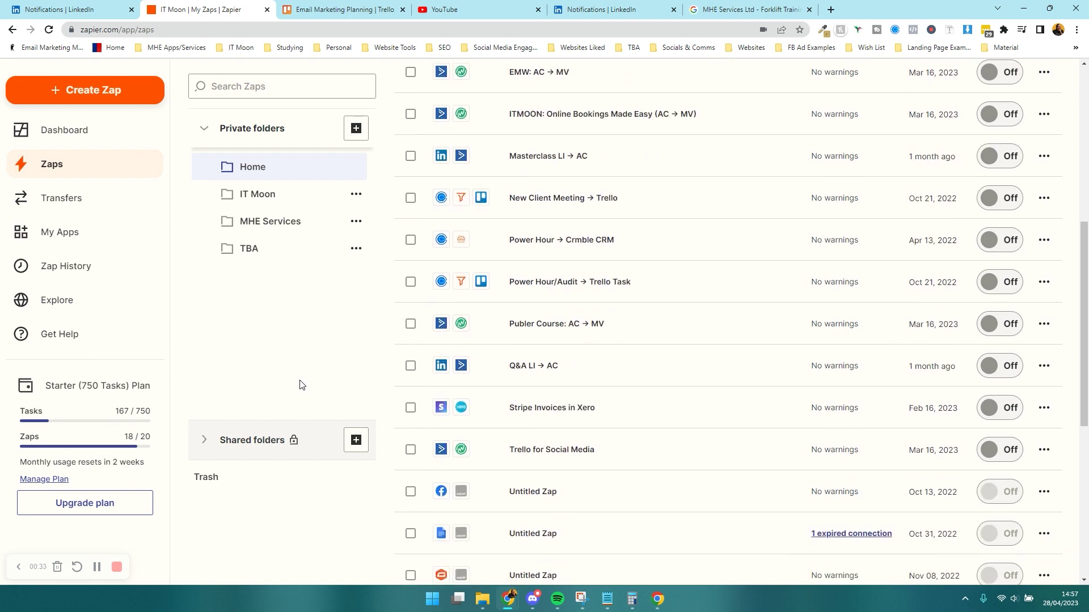
{"action": "scroll", "coordinate": [299, 384], "scroll_direction": "down", "scroll_amount": 3}
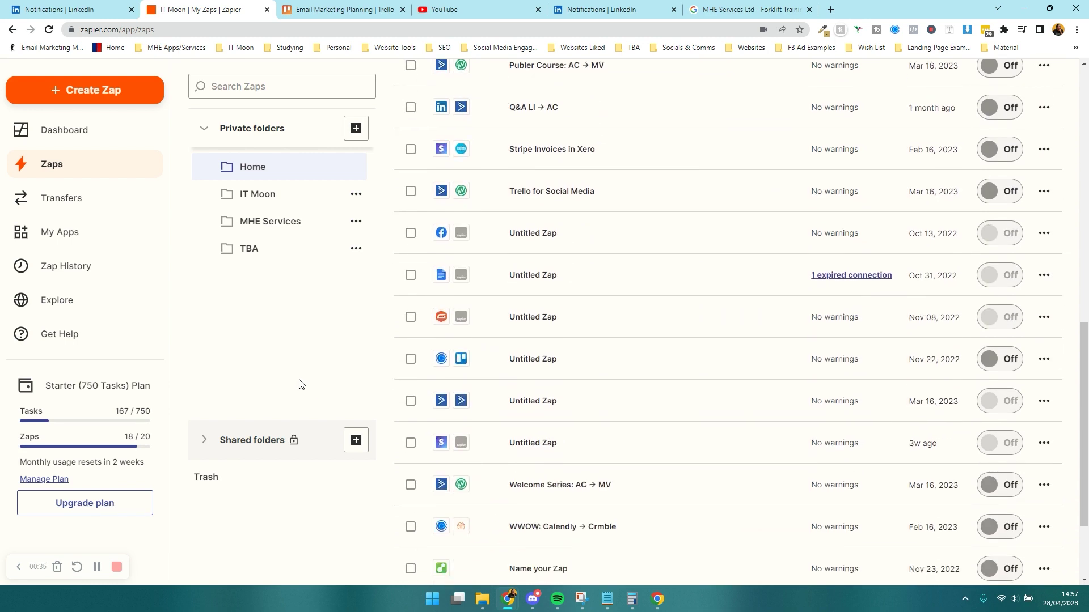
{"action": "scroll", "coordinate": [301, 384], "scroll_direction": "up", "scroll_amount": 3}
{"action": "scroll", "coordinate": [301, 385], "scroll_direction": "up", "scroll_amount": 2}
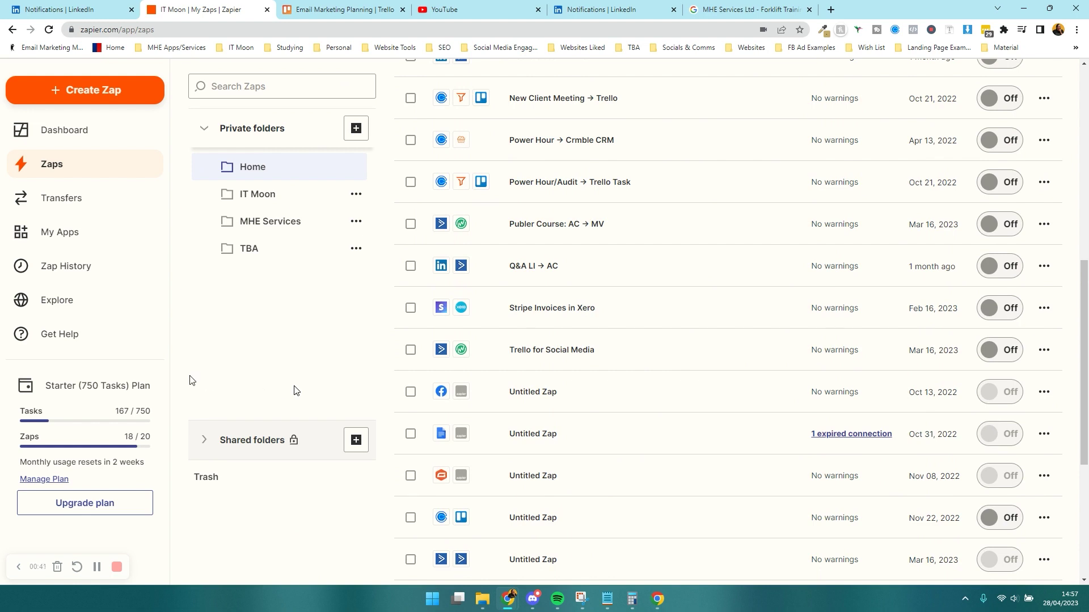
{"action": "left_click", "coordinate": [252, 221]}
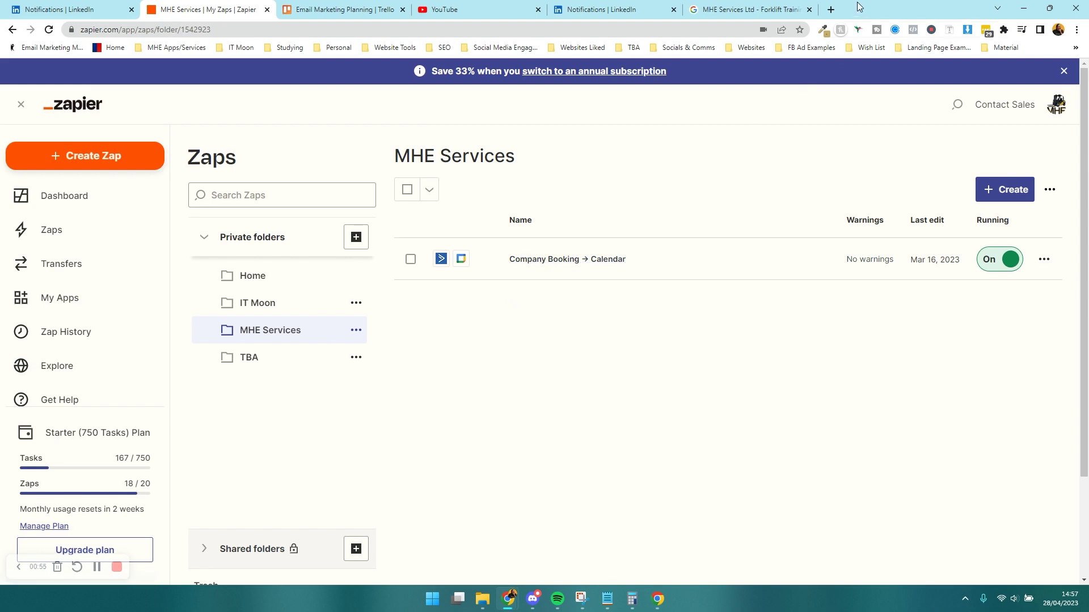
- Open the bookmarked Company Course Booking form in a new browser tab and review its fields from company name to further details
{"action": "left_click", "coordinate": [831, 10]}
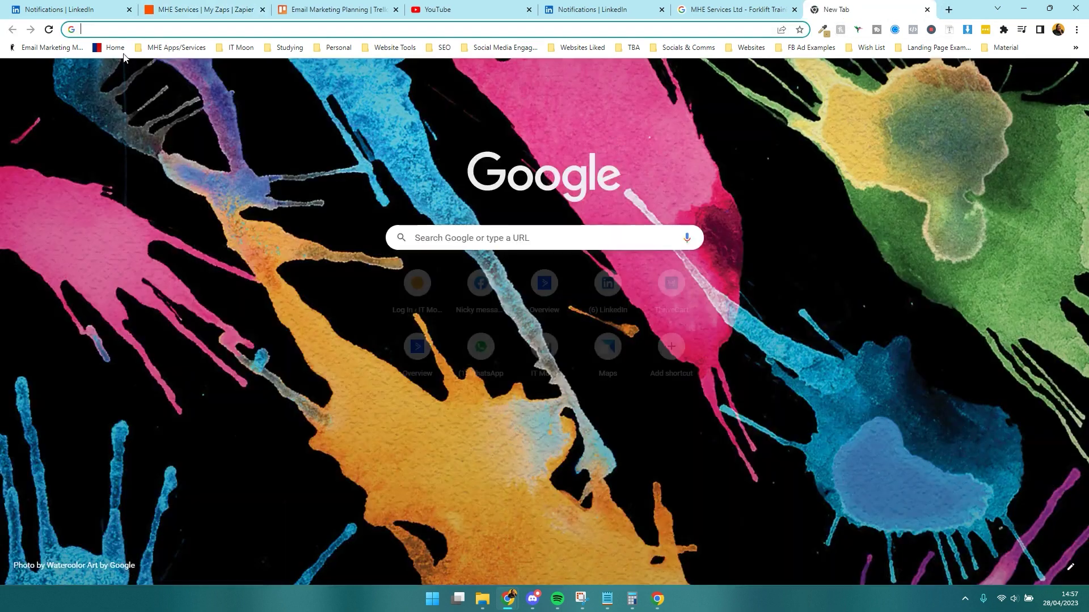
{"action": "left_click", "coordinate": [171, 47]}
{"action": "mouse_move", "coordinate": [237, 158]}
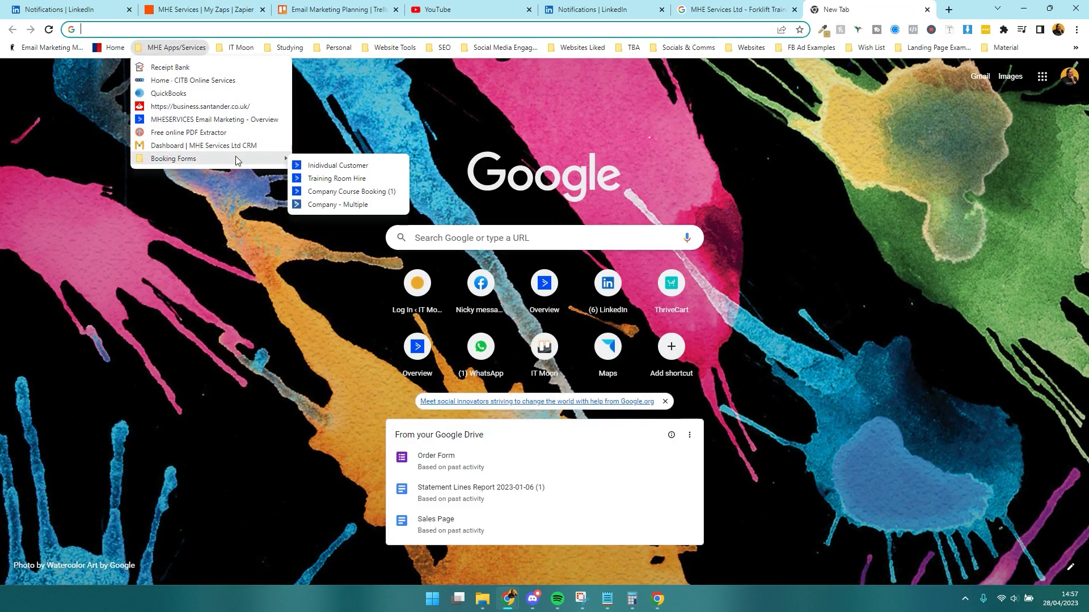
{"action": "left_click", "coordinate": [311, 191]}
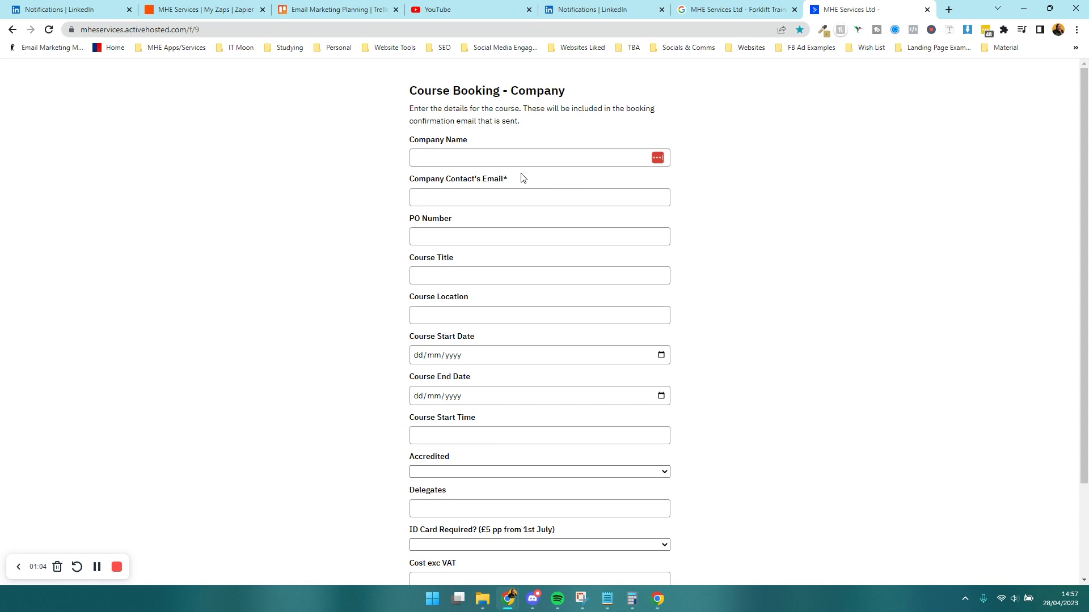
{"action": "scroll", "coordinate": [520, 162], "scroll_direction": "down", "scroll_amount": 2}
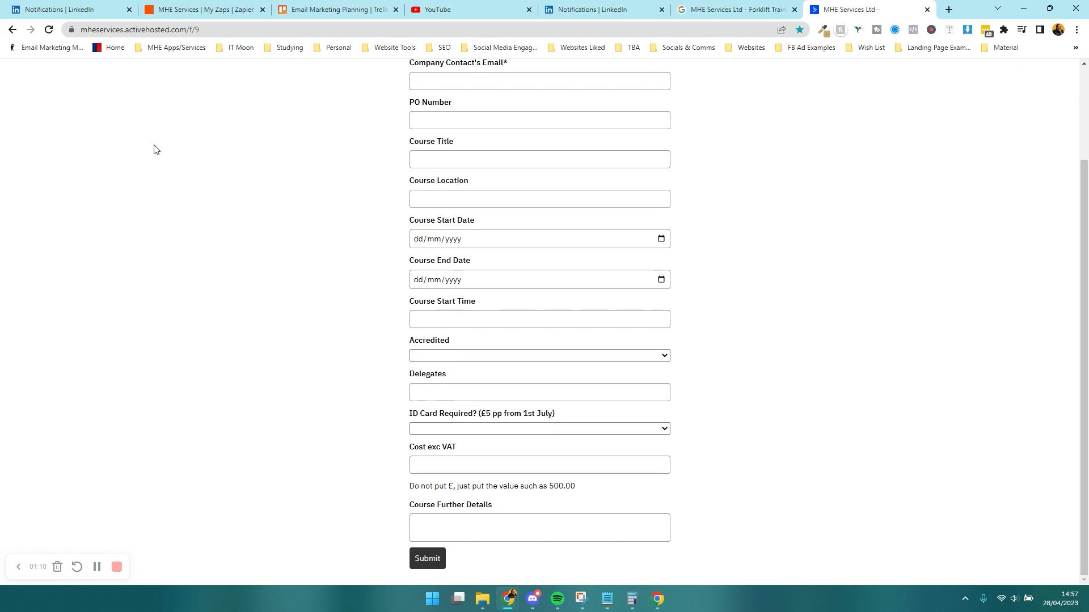
{"action": "scroll", "coordinate": [175, 110], "scroll_direction": "up", "scroll_amount": 2}
{"action": "scroll", "coordinate": [514, 237], "scroll_direction": "down", "scroll_amount": 2}
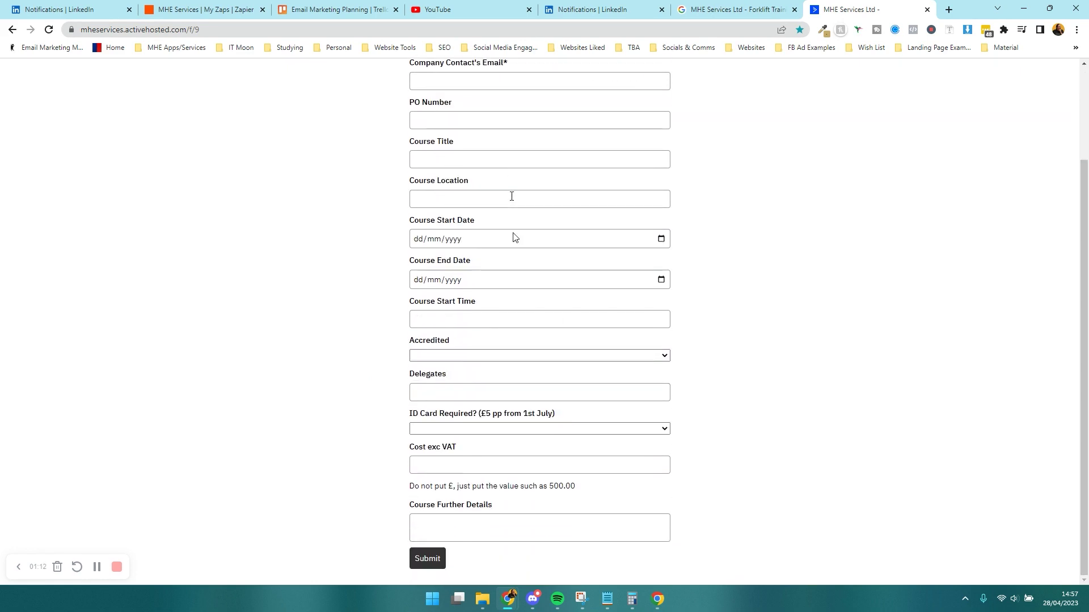
{"action": "scroll", "coordinate": [539, 300], "scroll_direction": "up", "scroll_amount": 2}
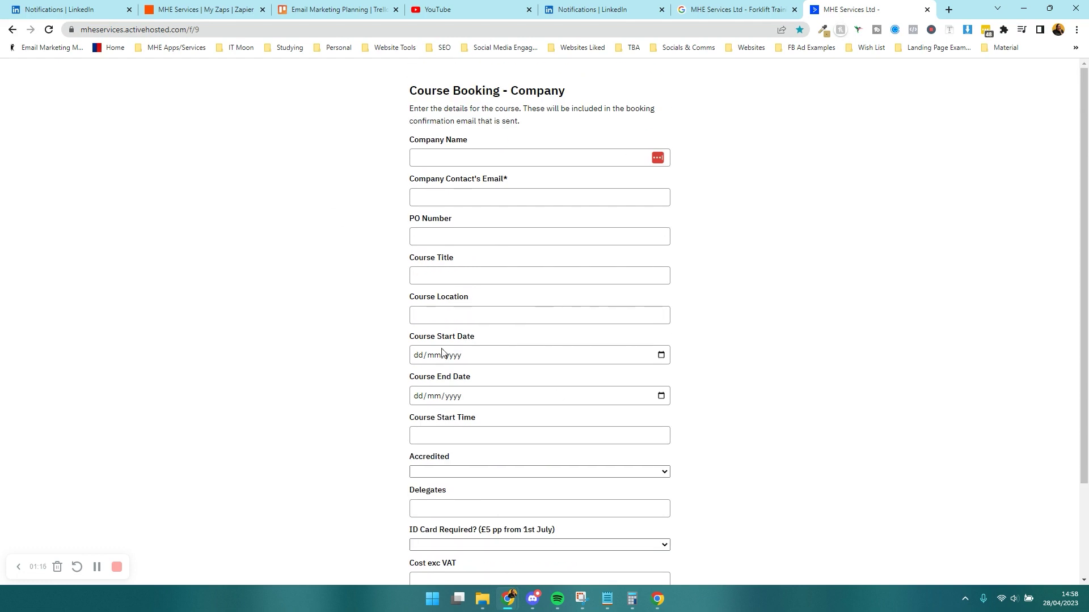
{"action": "scroll", "coordinate": [236, 250], "scroll_direction": "down", "scroll_amount": 2}
{"action": "scroll", "coordinate": [236, 251], "scroll_direction": "up", "scroll_amount": 2}
- Back in Zapier, open the Company Booking -> Calendar Zap and examine its ActiveCampaign webhook trigger alongside the booking form
{"action": "left_click", "coordinate": [221, 10]}
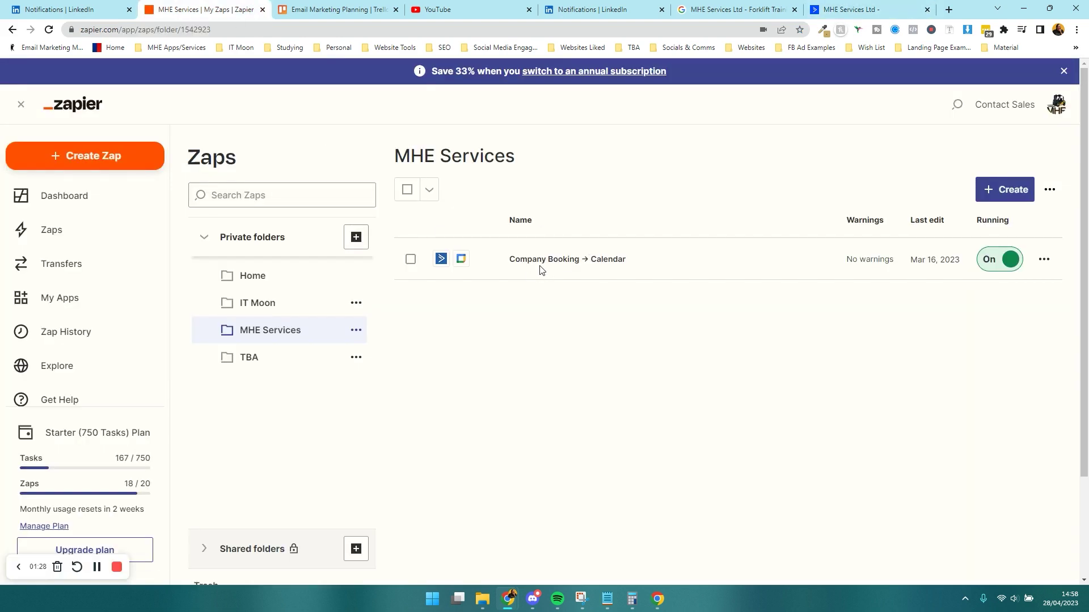
{"action": "left_click", "coordinate": [538, 262]}
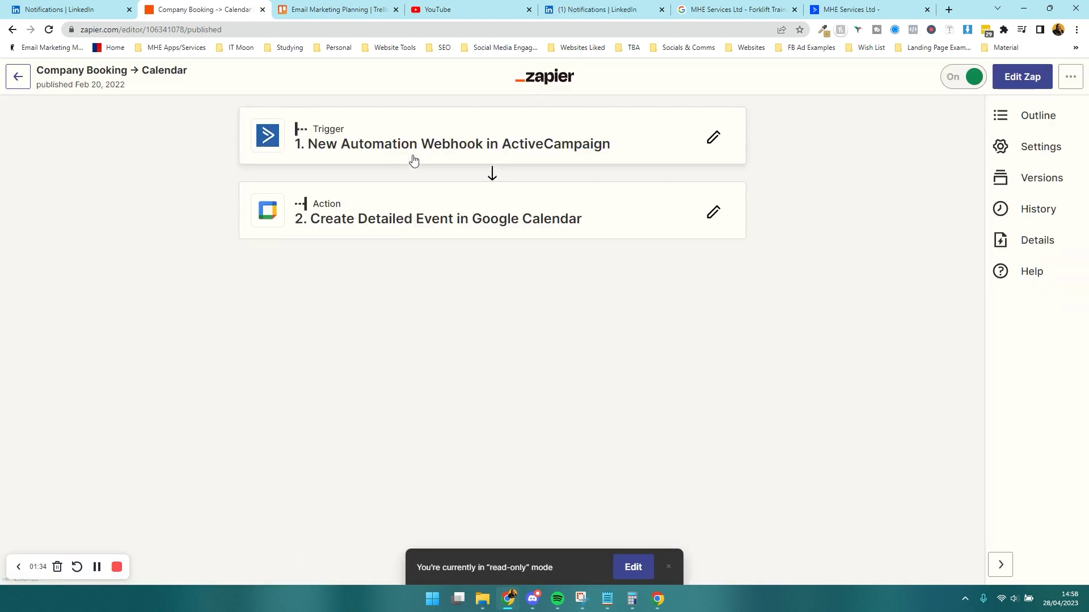
{"action": "left_click", "coordinate": [414, 160]}
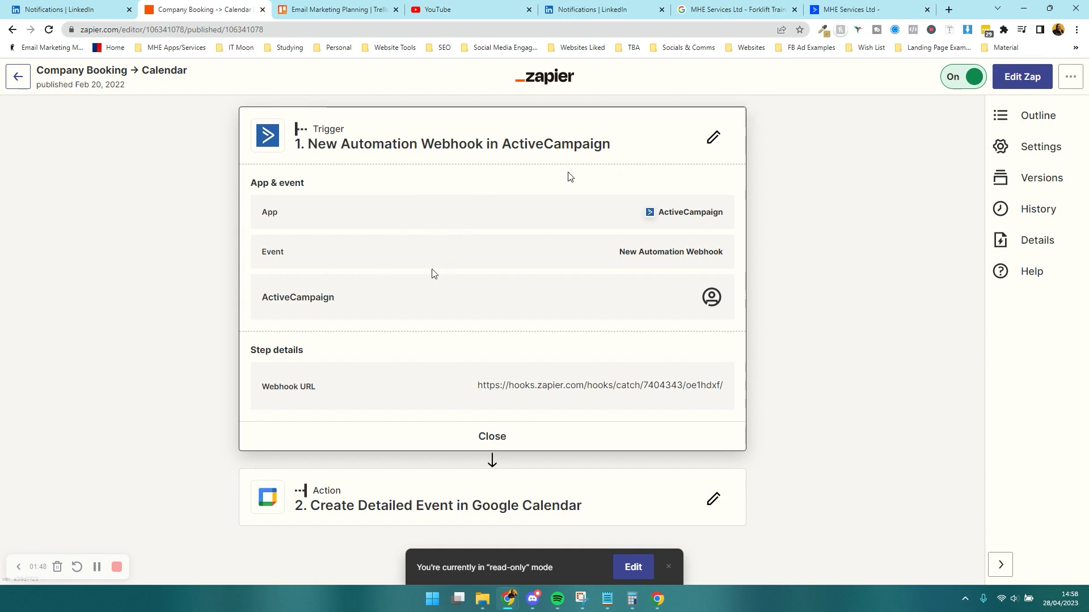
{"action": "left_click", "coordinate": [859, 8]}
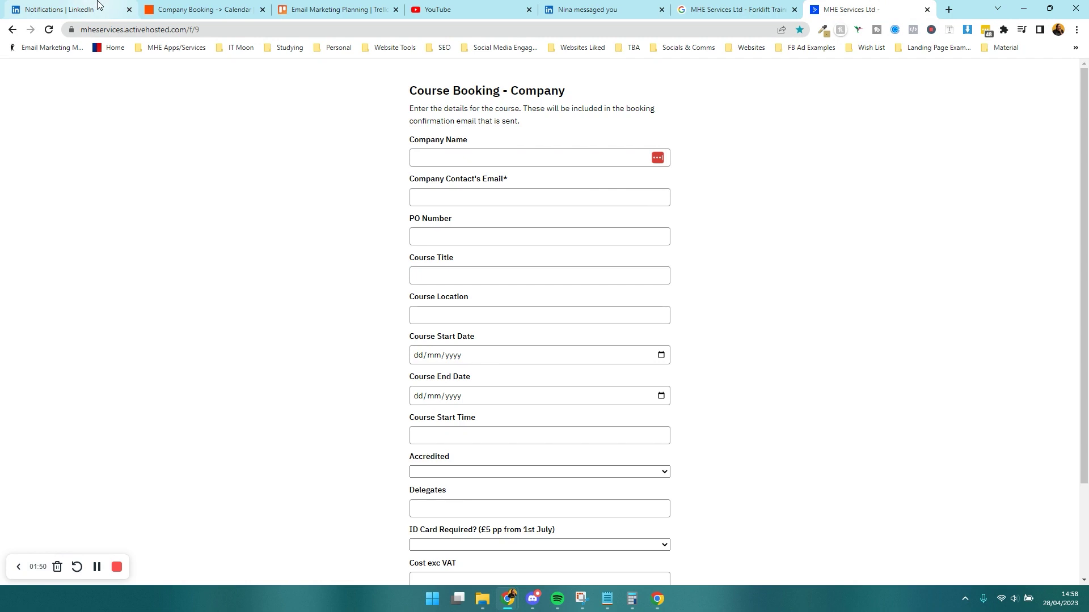
{"action": "left_click", "coordinate": [222, 9]}
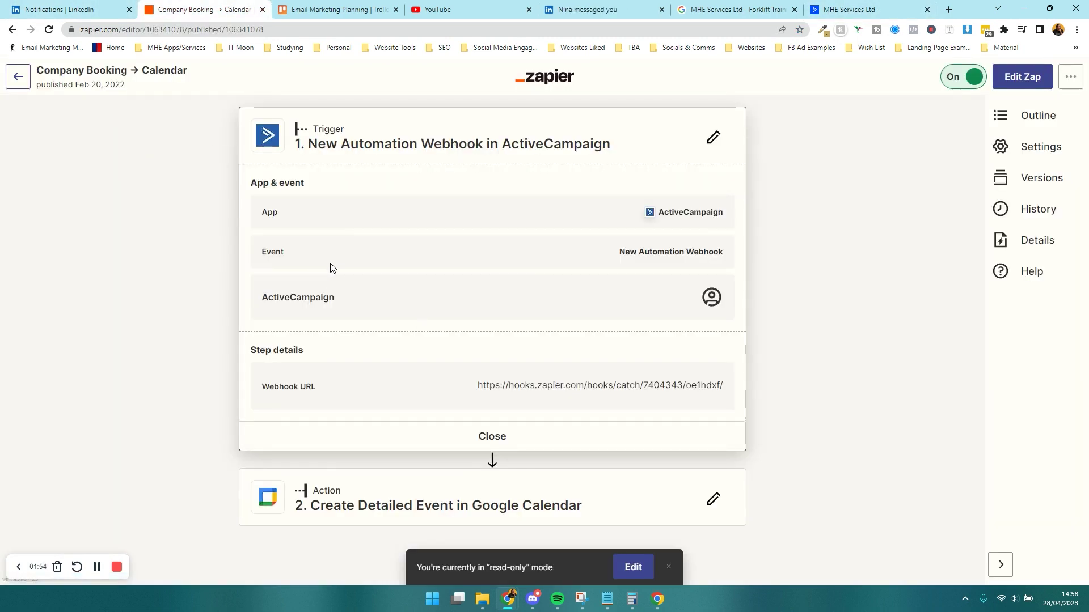
- Review all step details of the Create Detailed Event in Google Calendar action, comparing them with the booking form's fields
{"action": "left_click", "coordinate": [381, 502]}
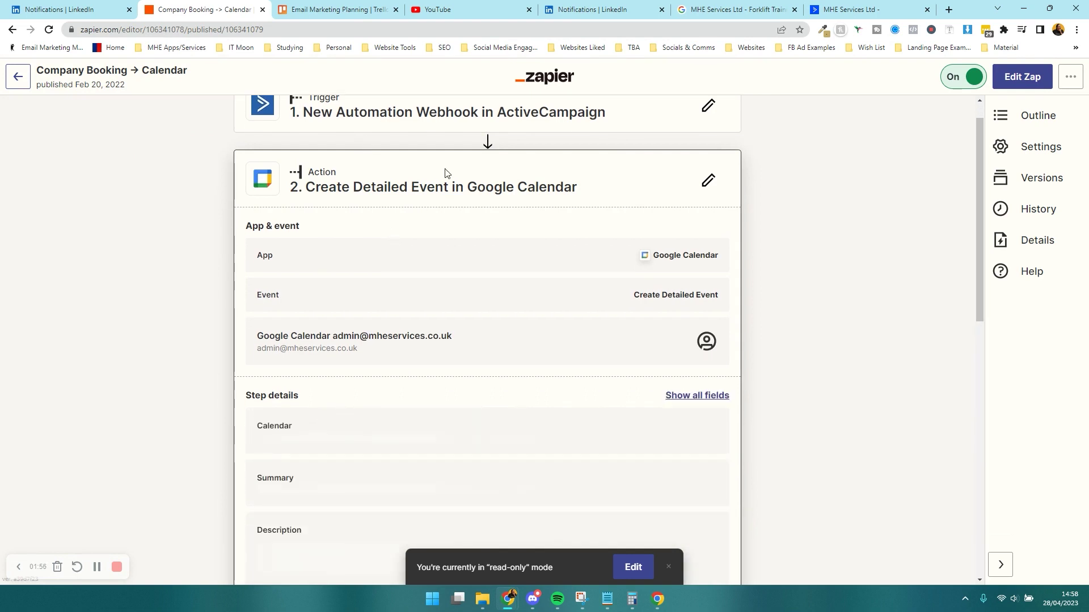
{"action": "scroll", "coordinate": [451, 175], "scroll_direction": "down", "scroll_amount": 3}
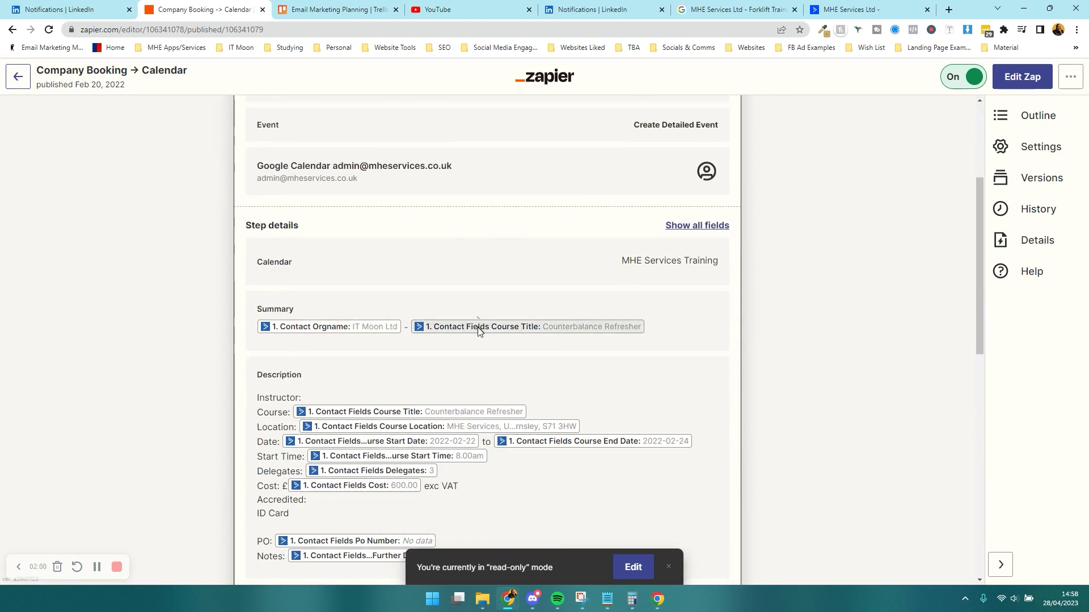
{"action": "scroll", "coordinate": [478, 331], "scroll_direction": "down", "scroll_amount": 2}
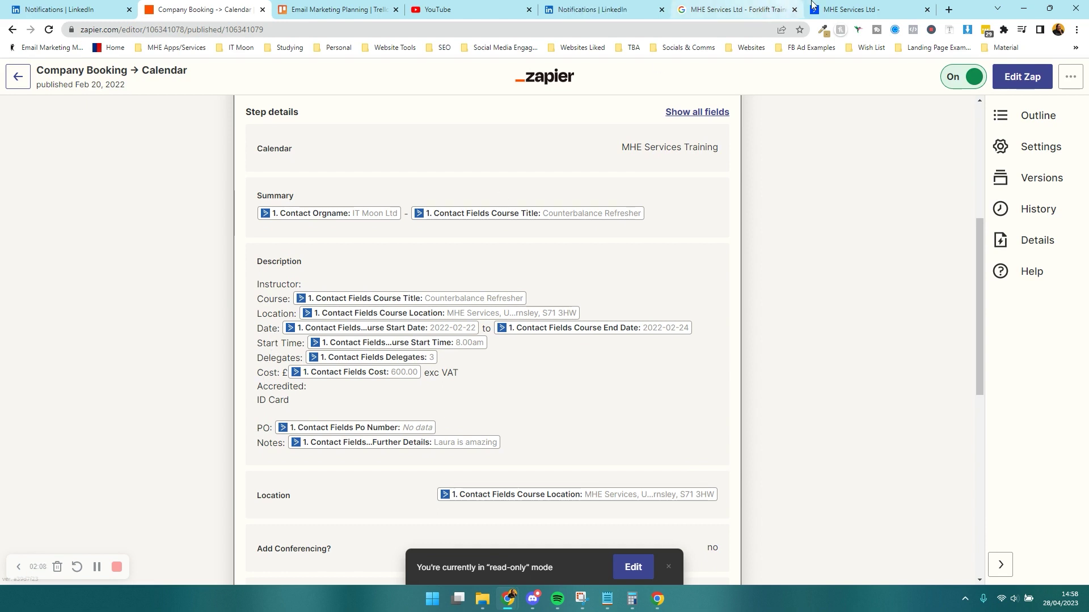
{"action": "left_click", "coordinate": [833, 6]}
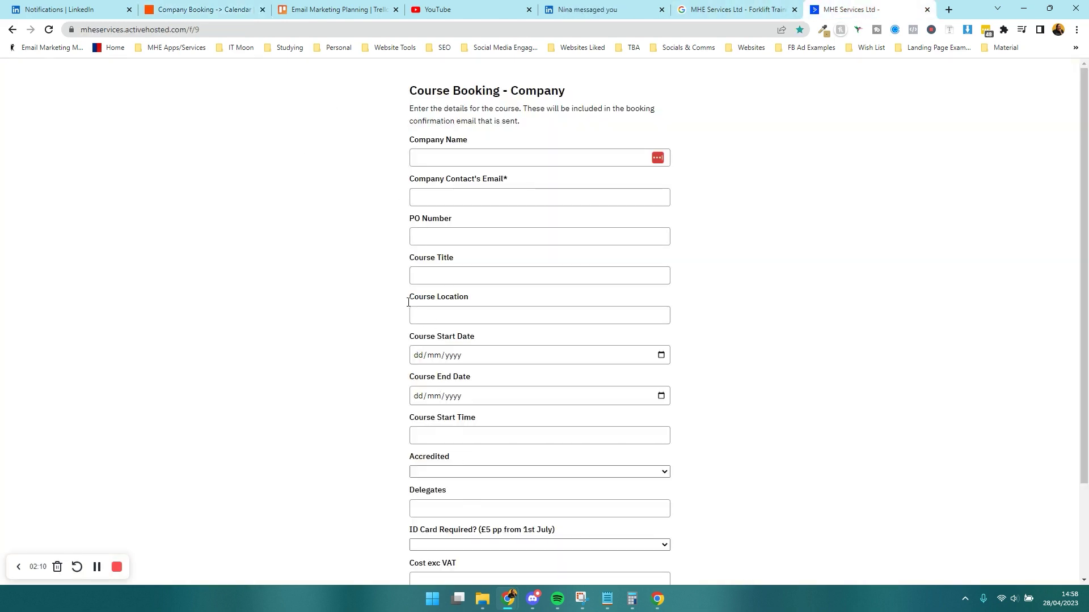
{"action": "left_click", "coordinate": [226, 8]}
{"action": "scroll", "coordinate": [440, 385], "scroll_direction": "down", "scroll_amount": 3}
{"action": "scroll", "coordinate": [420, 284], "scroll_direction": "down", "scroll_amount": 2}
{"action": "scroll", "coordinate": [416, 258], "scroll_direction": "down", "scroll_amount": 2}
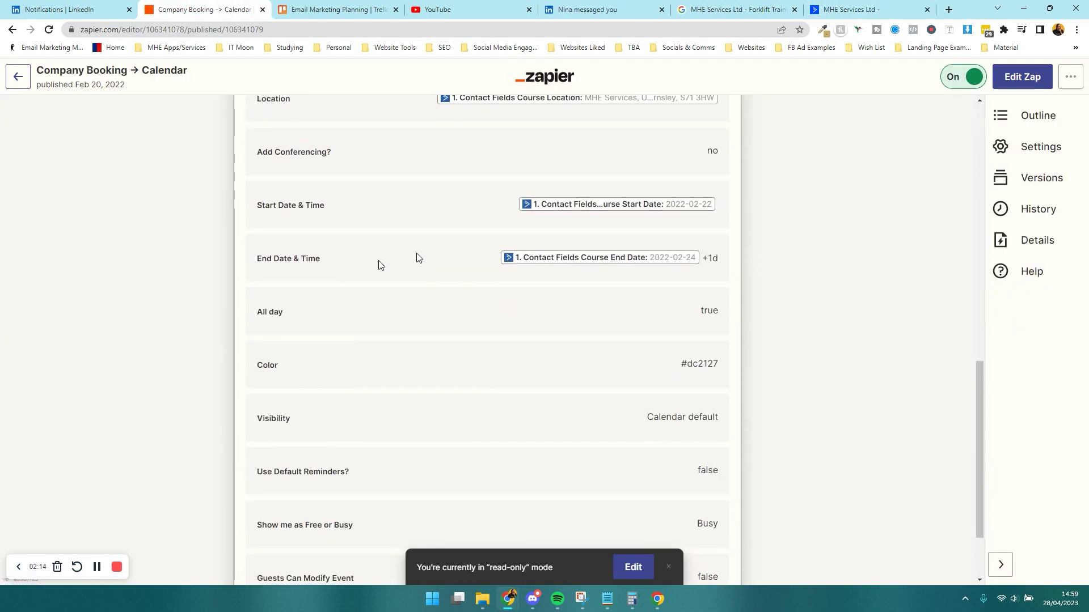
{"action": "scroll", "coordinate": [416, 258], "scroll_direction": "down", "scroll_amount": 2}
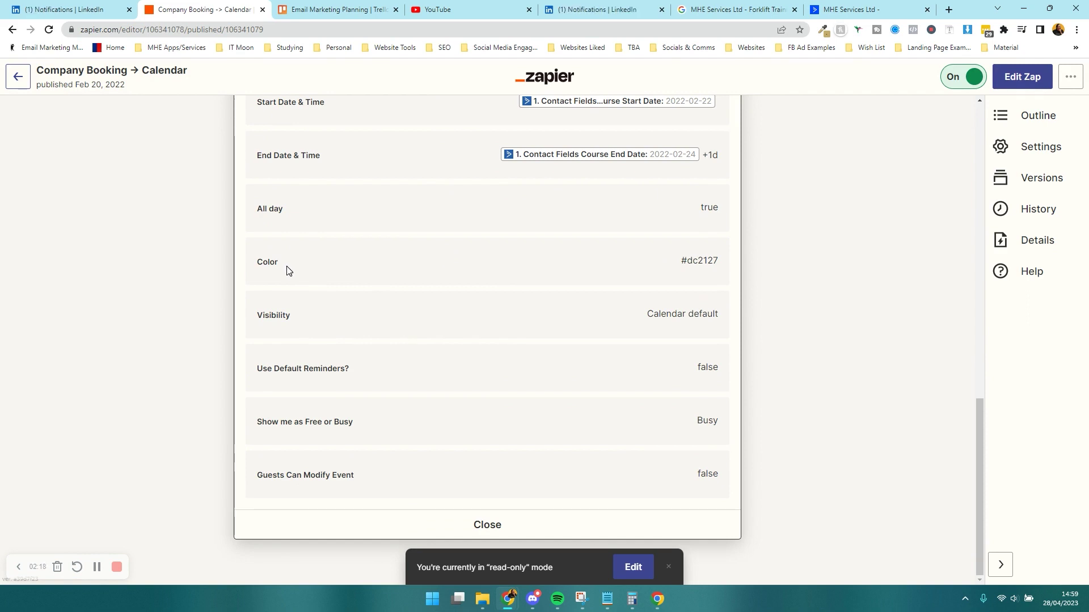
{"action": "scroll", "coordinate": [475, 404], "scroll_direction": "up", "scroll_amount": 15}
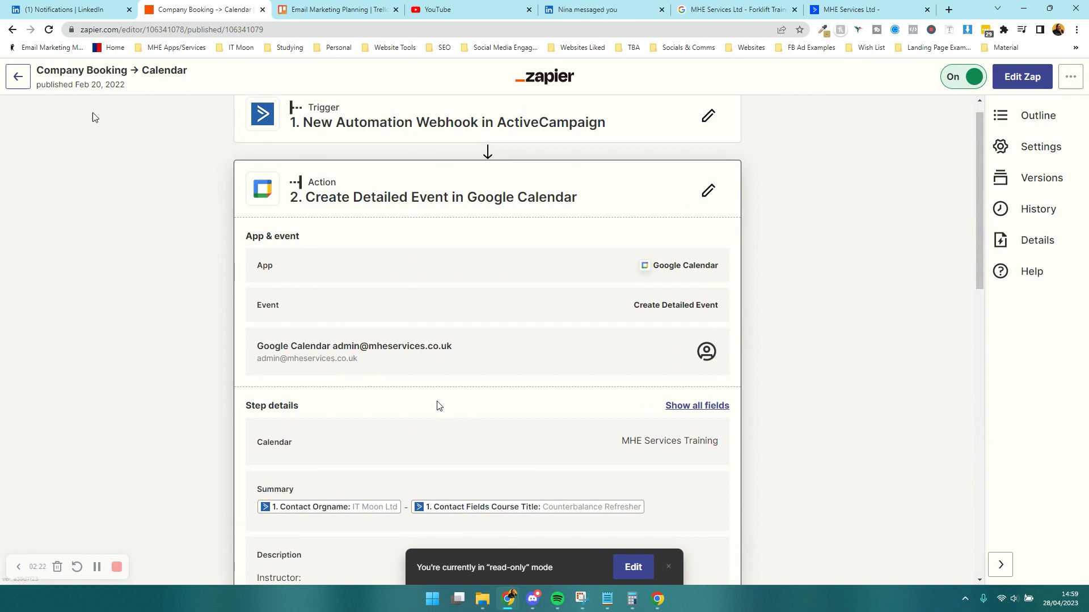
- Leave the Company Booking -> Calendar Zap and look through the Zaps in the IT Moon folder
{"action": "left_click", "coordinate": [17, 79]}
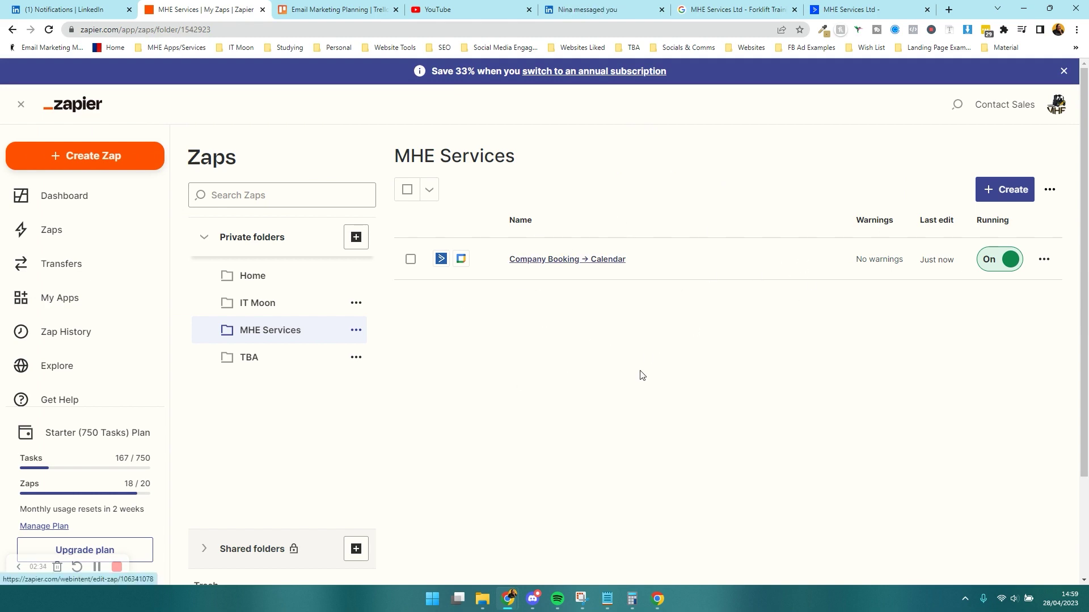
{"action": "left_click", "coordinate": [255, 305]}
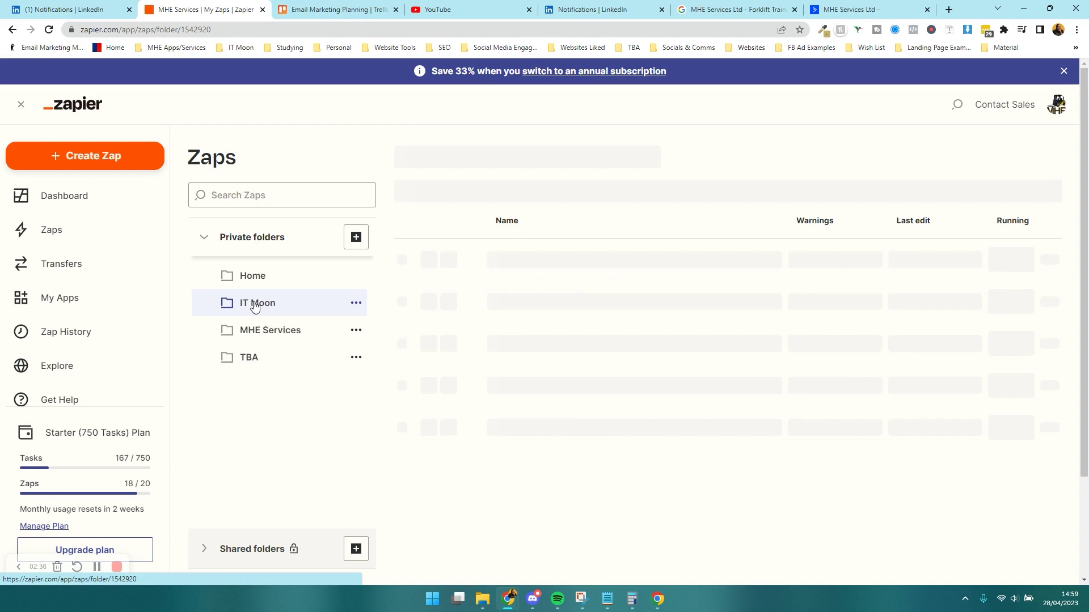
{"action": "scroll", "coordinate": [555, 167], "scroll_direction": "down", "scroll_amount": 2}
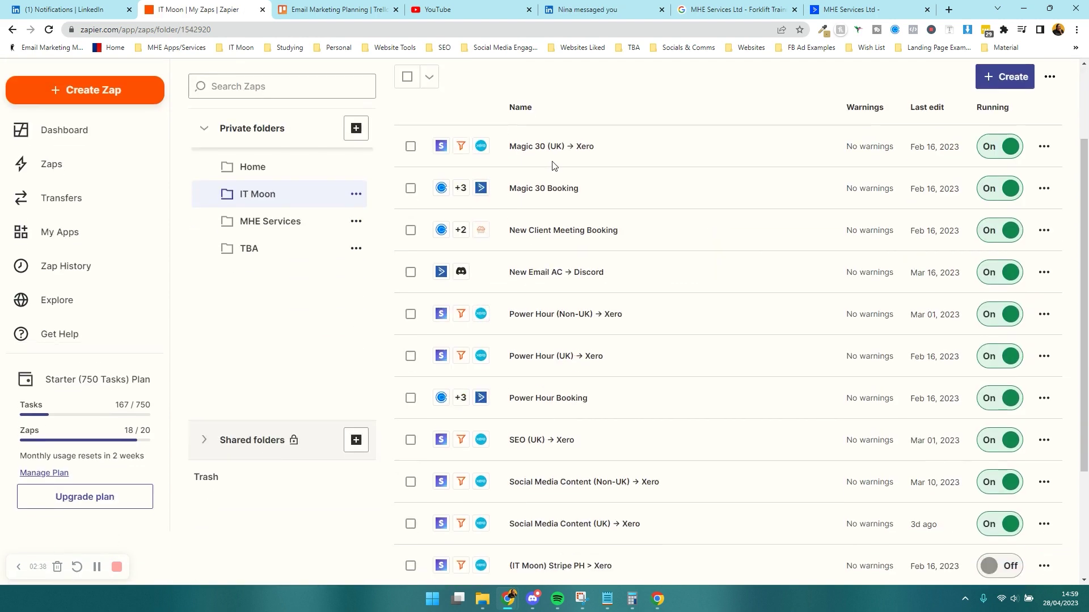
{"action": "scroll", "coordinate": [549, 160], "scroll_direction": "down", "scroll_amount": 3}
{"action": "scroll", "coordinate": [549, 160], "scroll_direction": "up", "scroll_amount": 4}
{"action": "scroll", "coordinate": [550, 160], "scroll_direction": "down", "scroll_amount": 3}
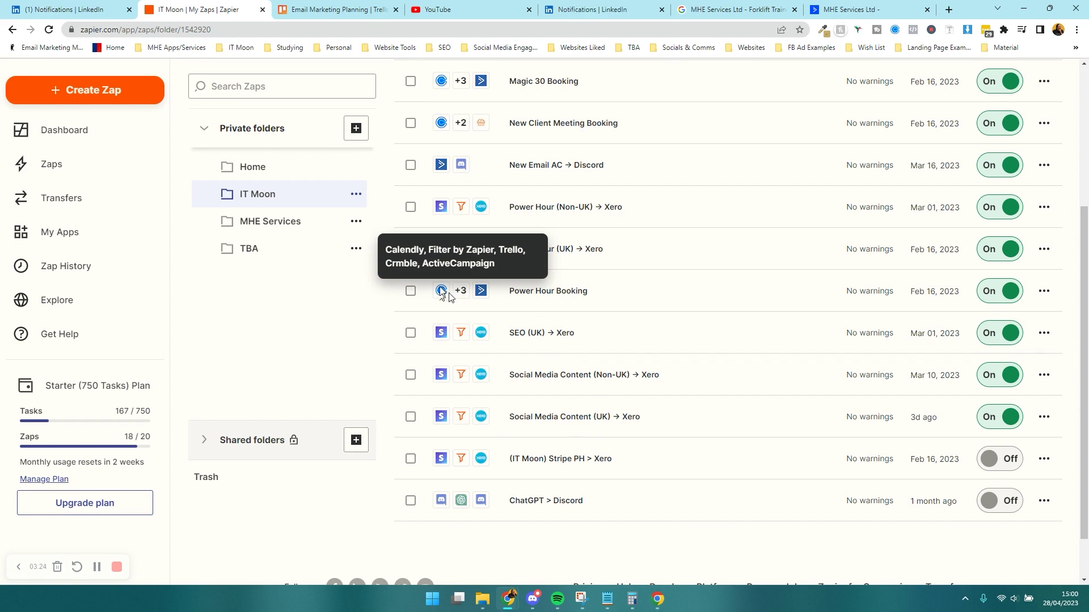
- Open the Power Hour Booking Zap and examine the condition of its "Only continue if..." filter
{"action": "left_click", "coordinate": [539, 292]}
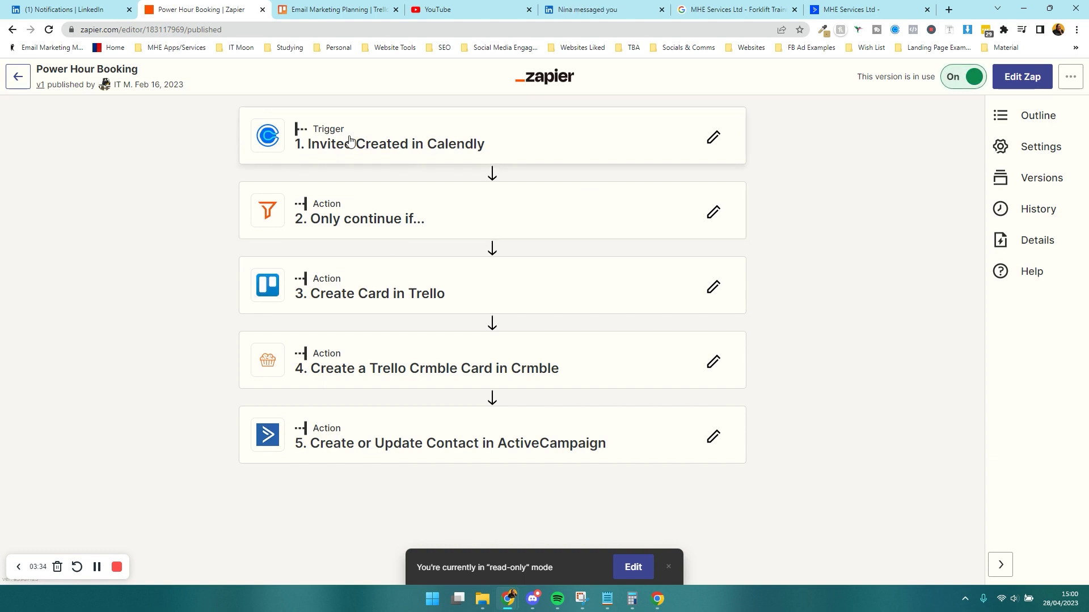
{"action": "left_click", "coordinate": [368, 227]}
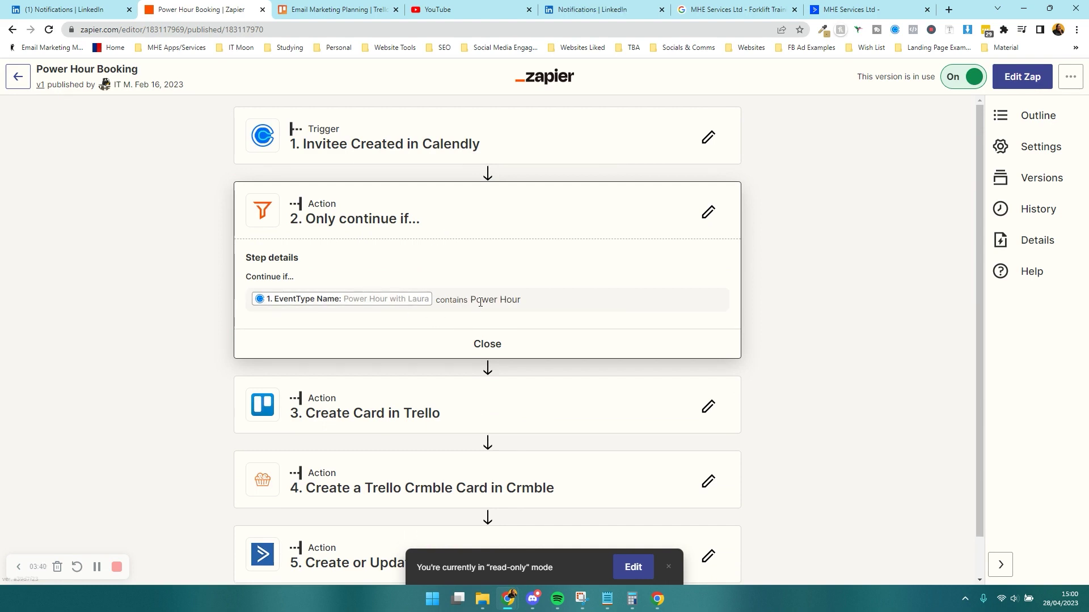
{"action": "scroll", "coordinate": [346, 227], "scroll_direction": "down", "scroll_amount": 1}
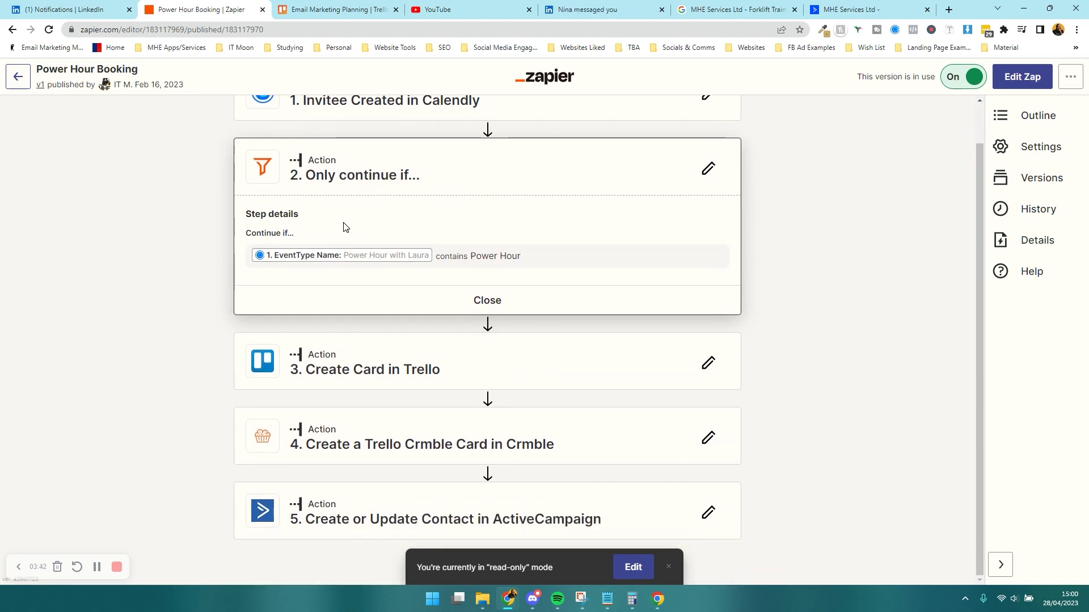
- Open the Create Card in Trello action and examine the board and list it targets
{"action": "left_click", "coordinate": [358, 371]}
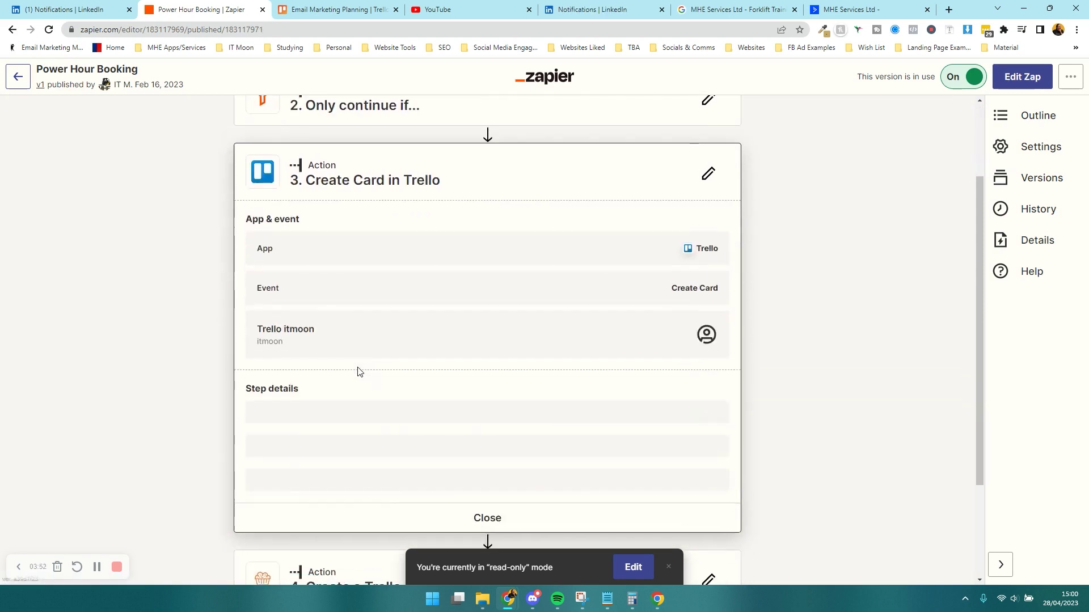
{"action": "scroll", "coordinate": [358, 372], "scroll_direction": "down", "scroll_amount": 4}
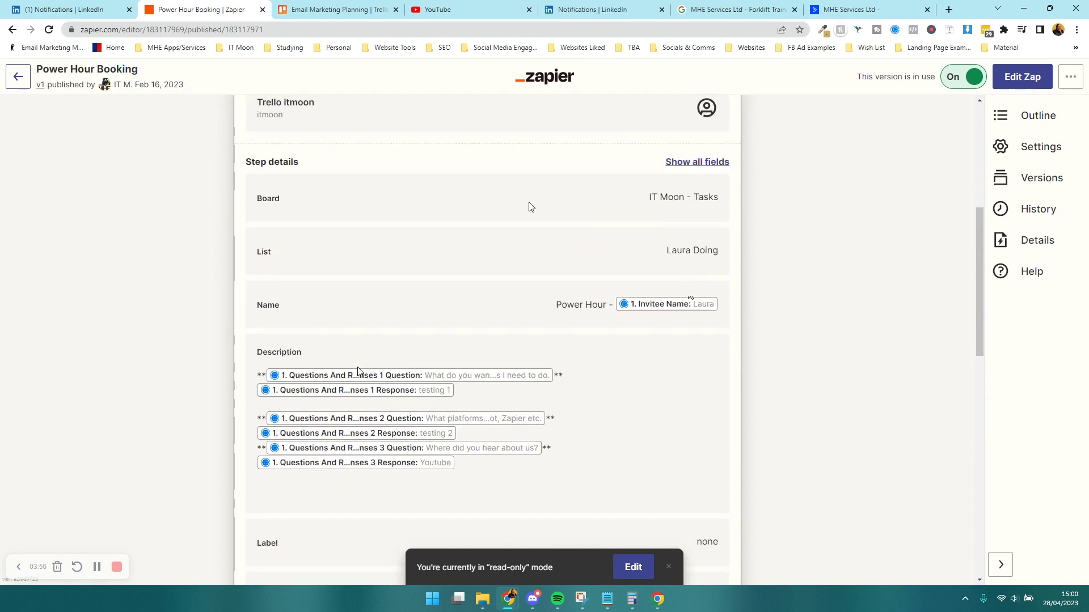
{"action": "left_click_drag", "start_coordinate": [658, 198], "coordinate": [637, 206]}
{"action": "triple_click", "coordinate": [638, 205]}
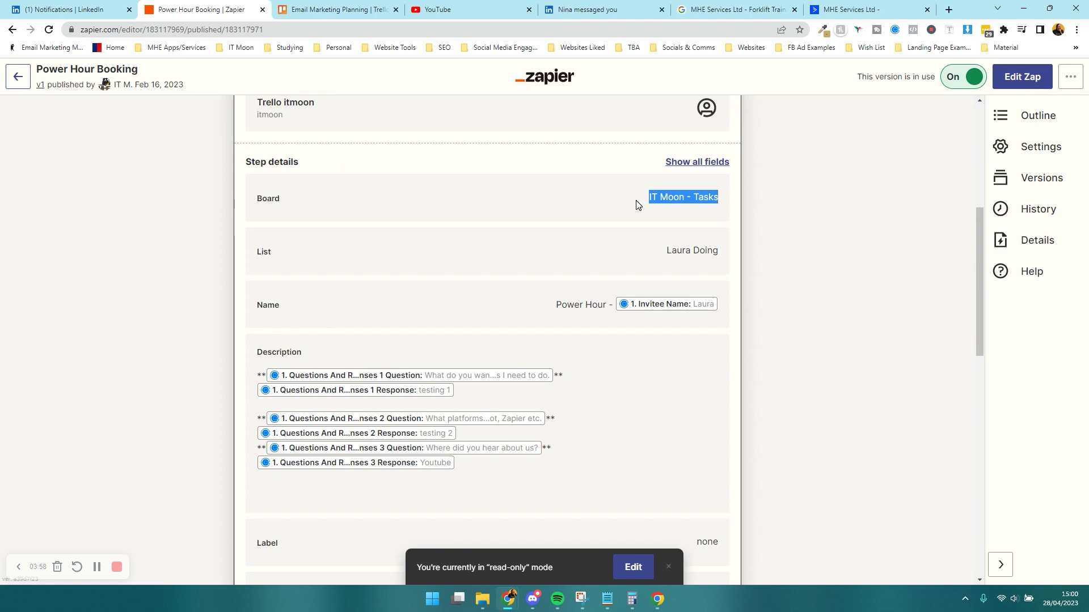
{"action": "triple_click", "coordinate": [679, 260]}
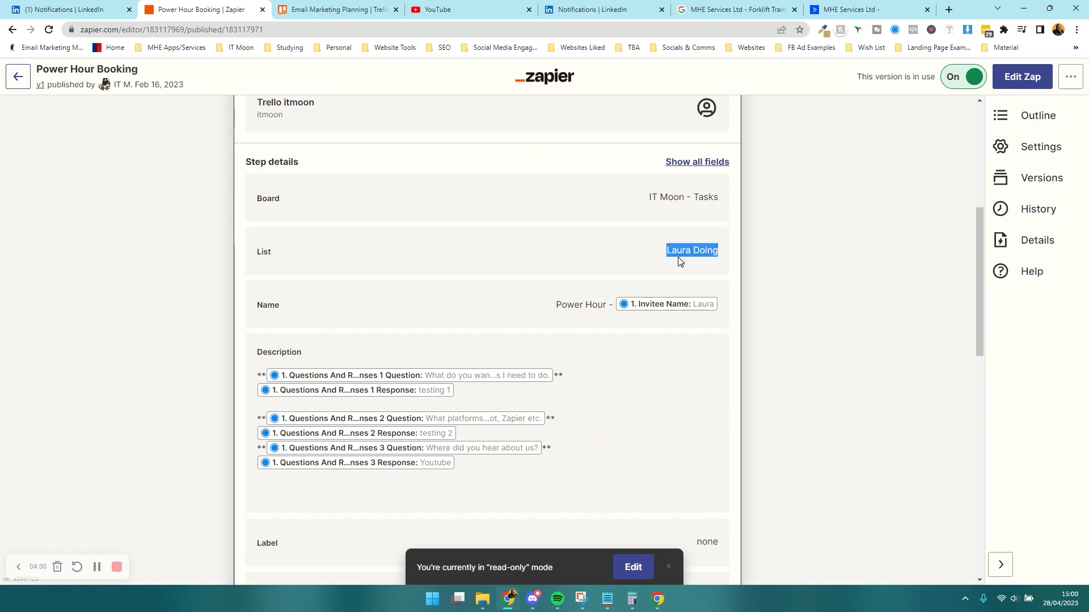
{"action": "scroll", "coordinate": [679, 259], "scroll_direction": "down", "scroll_amount": 2}
{"action": "left_click", "coordinate": [679, 259]}
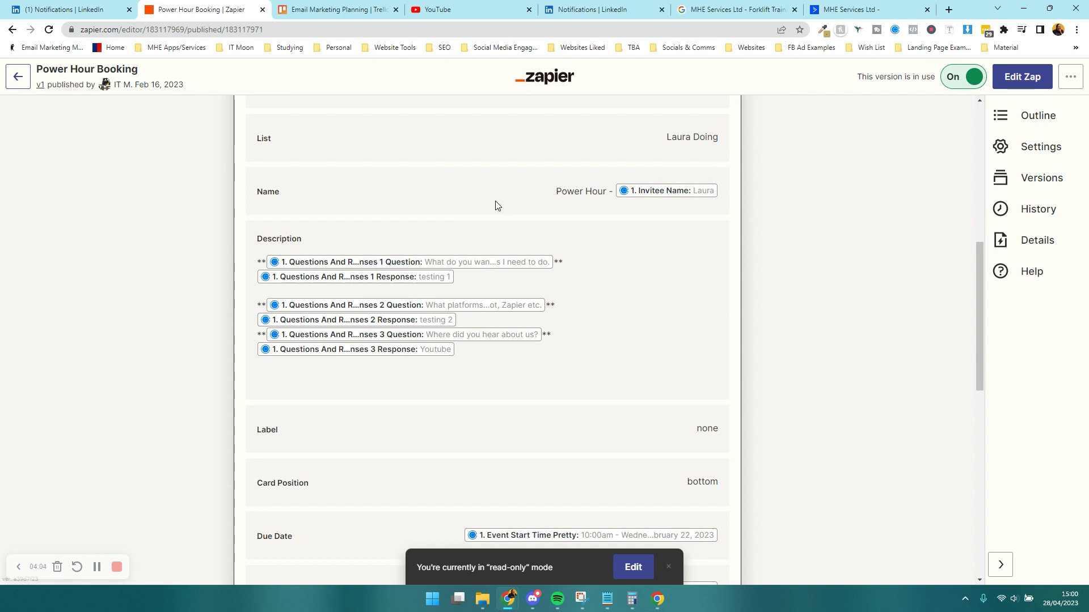
- Review the Trello card's remaining step details, from its description and due date through the checklist items to the time estimate
{"action": "scroll", "coordinate": [495, 204], "scroll_direction": "down", "scroll_amount": 2}
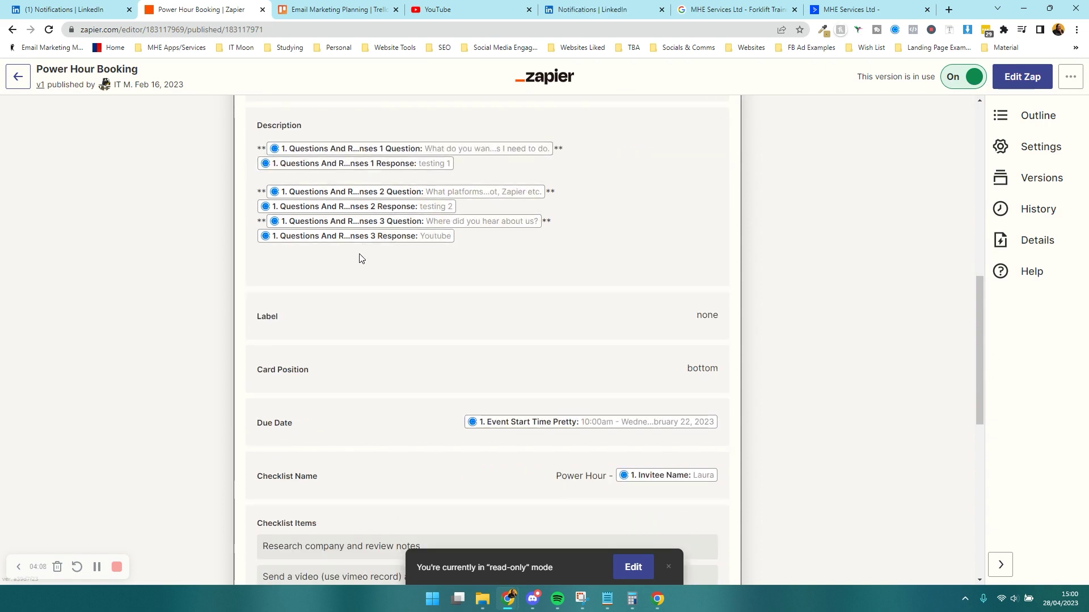
{"action": "scroll", "coordinate": [361, 258], "scroll_direction": "down", "scroll_amount": 3}
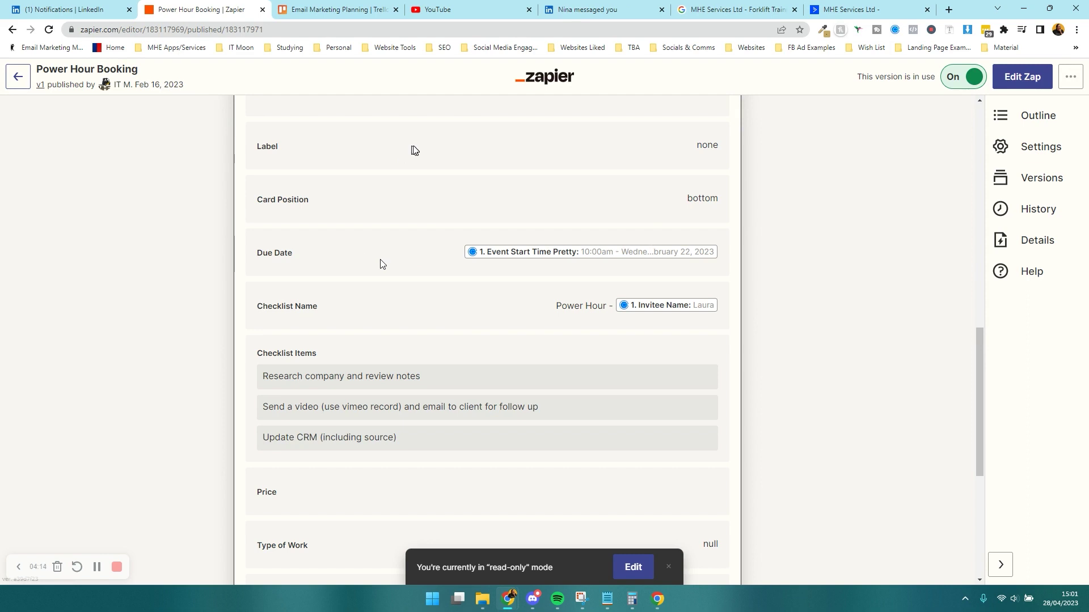
{"action": "scroll", "coordinate": [381, 264], "scroll_direction": "down", "scroll_amount": 1}
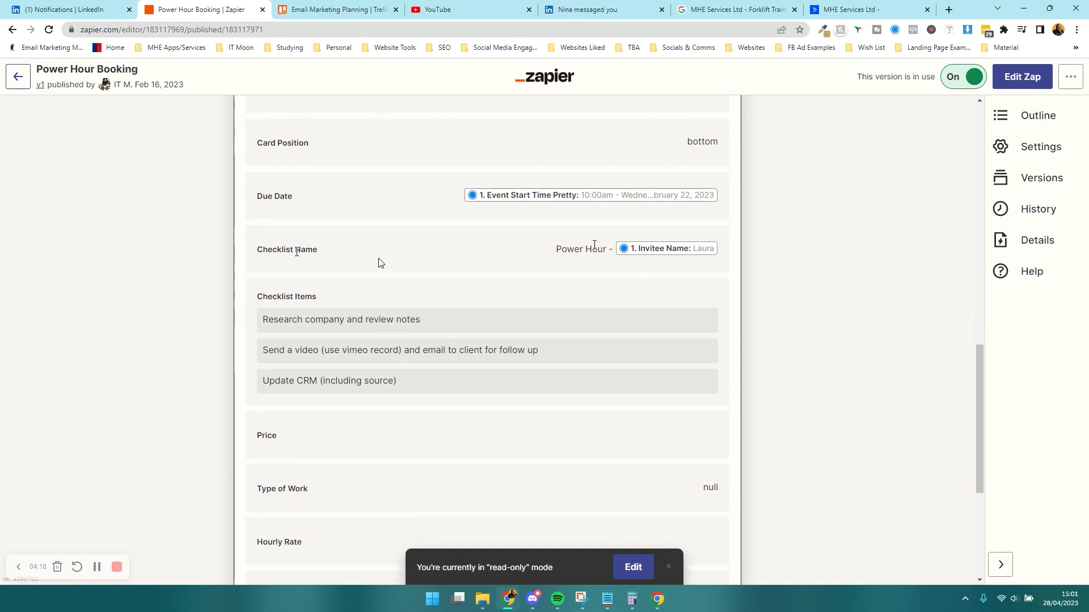
{"action": "scroll", "coordinate": [380, 262], "scroll_direction": "down", "scroll_amount": 1}
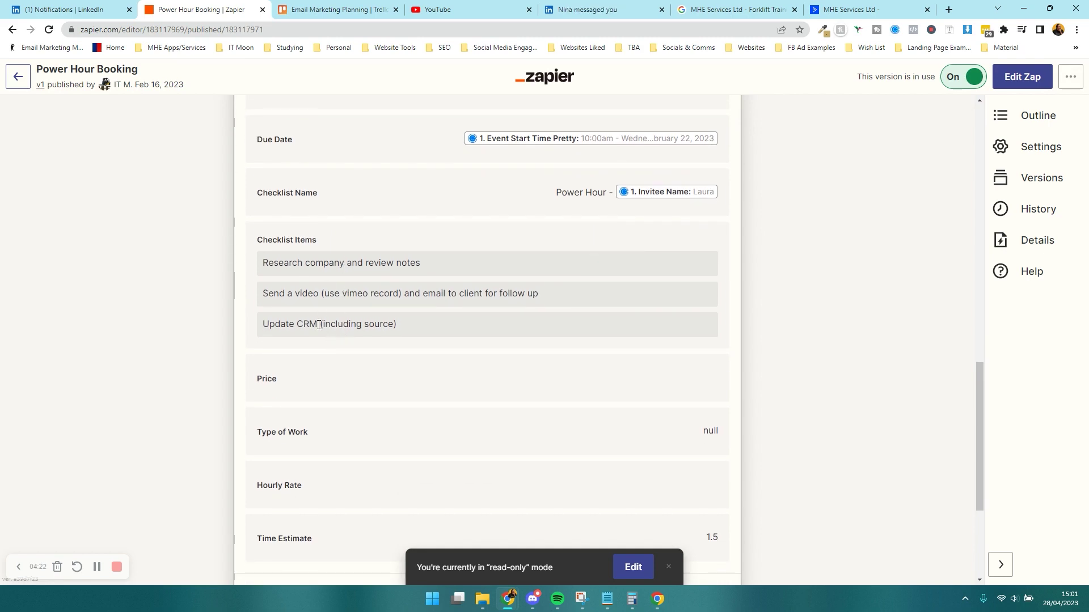
{"action": "scroll", "coordinate": [318, 323], "scroll_direction": "down", "scroll_amount": 3}
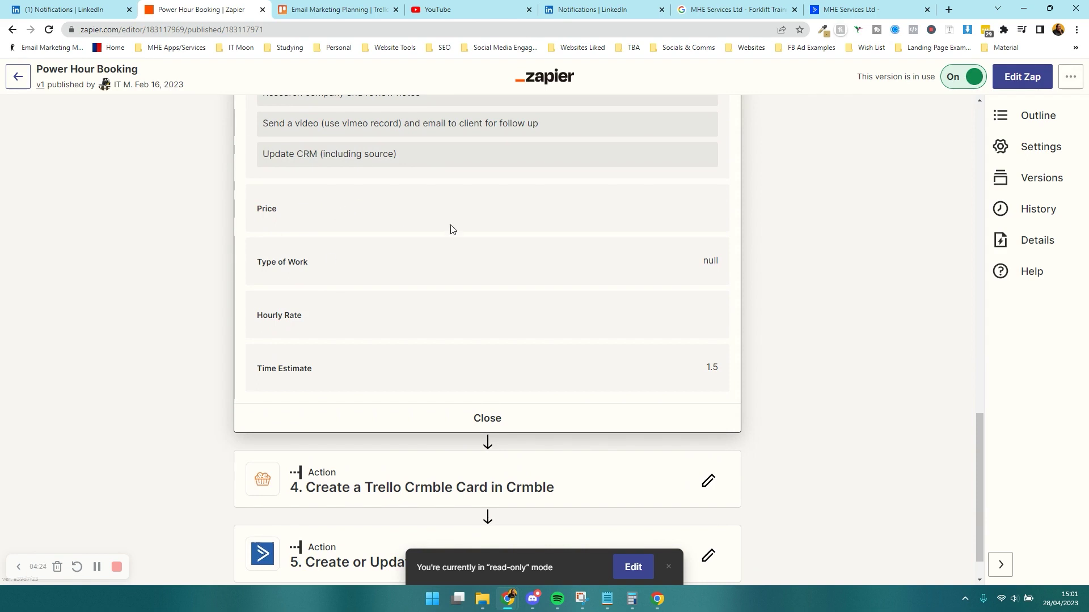
{"action": "scroll", "coordinate": [489, 195], "scroll_direction": "down", "scroll_amount": 1}
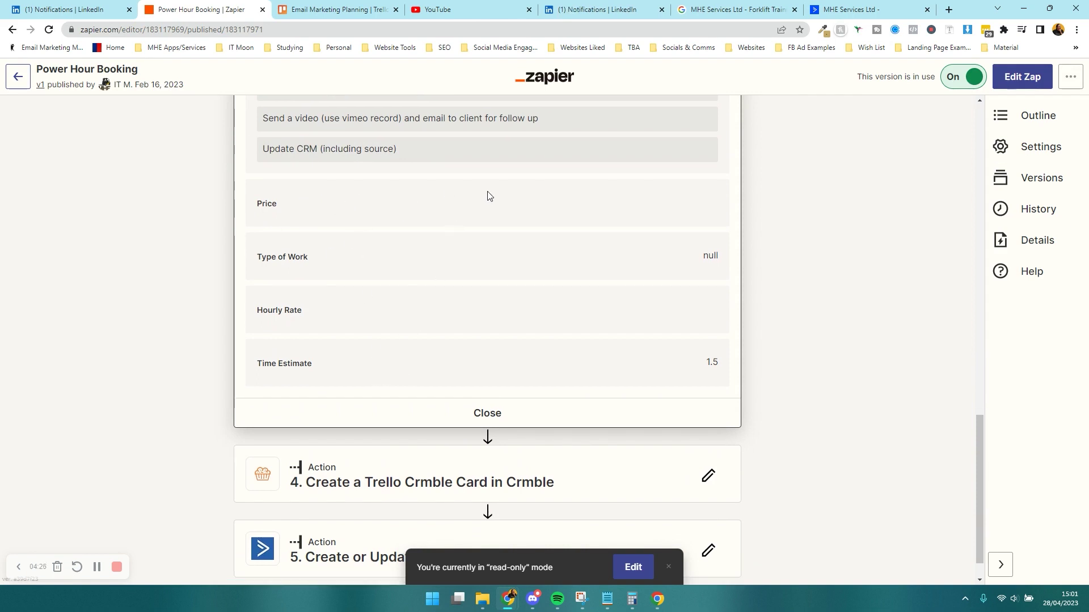
- Open the Create a Trello Crmble Card in Crmble action and review all its step details
{"action": "left_click", "coordinate": [383, 435]}
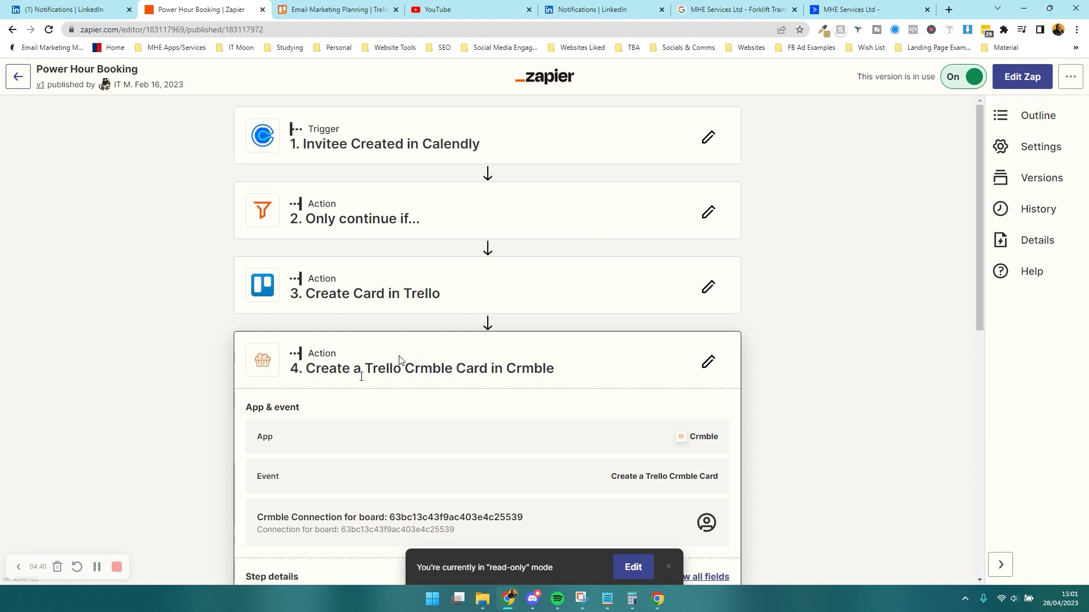
{"action": "scroll", "coordinate": [400, 360], "scroll_direction": "down", "scroll_amount": 4}
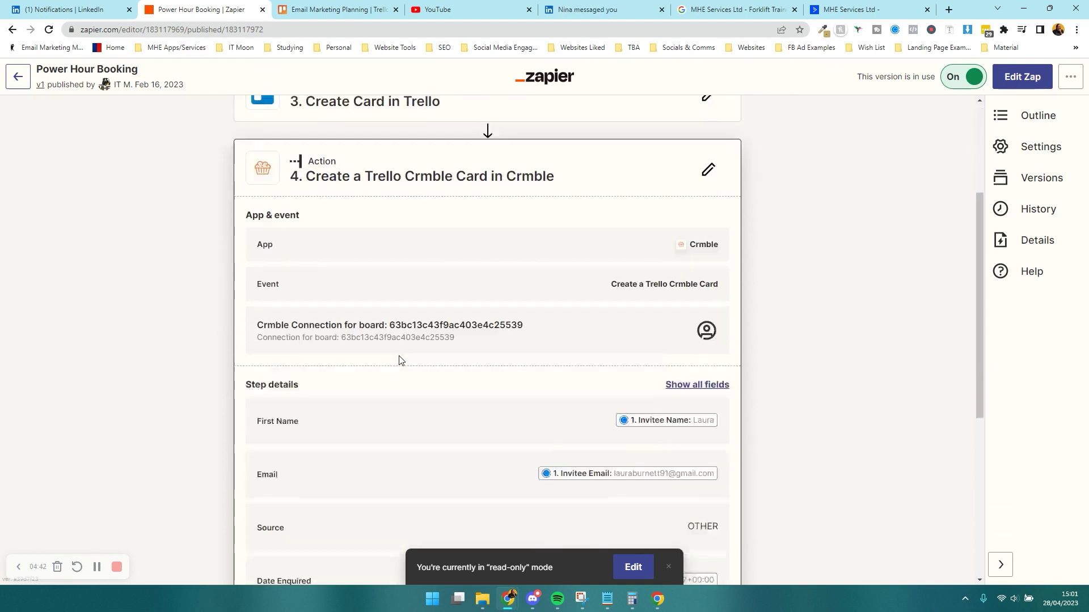
{"action": "scroll", "coordinate": [491, 306], "scroll_direction": "down", "scroll_amount": 5}
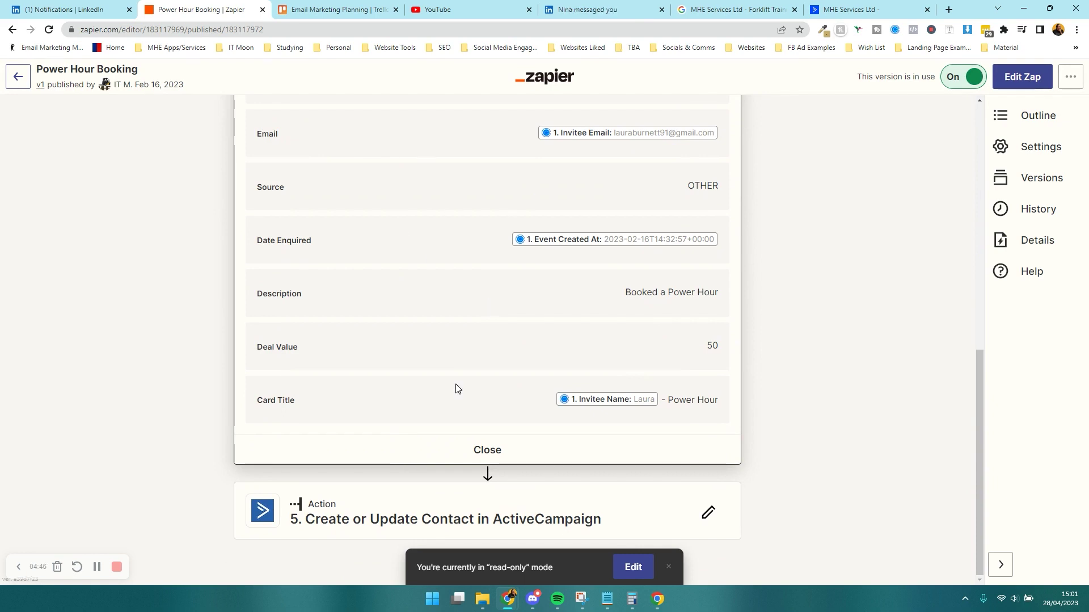
- Open the Create or Update Contact in ActiveCampaign action and review its list, contact fields and tags
{"action": "left_click", "coordinate": [409, 510]}
{"action": "scroll", "coordinate": [426, 311], "scroll_direction": "down", "scroll_amount": 3}
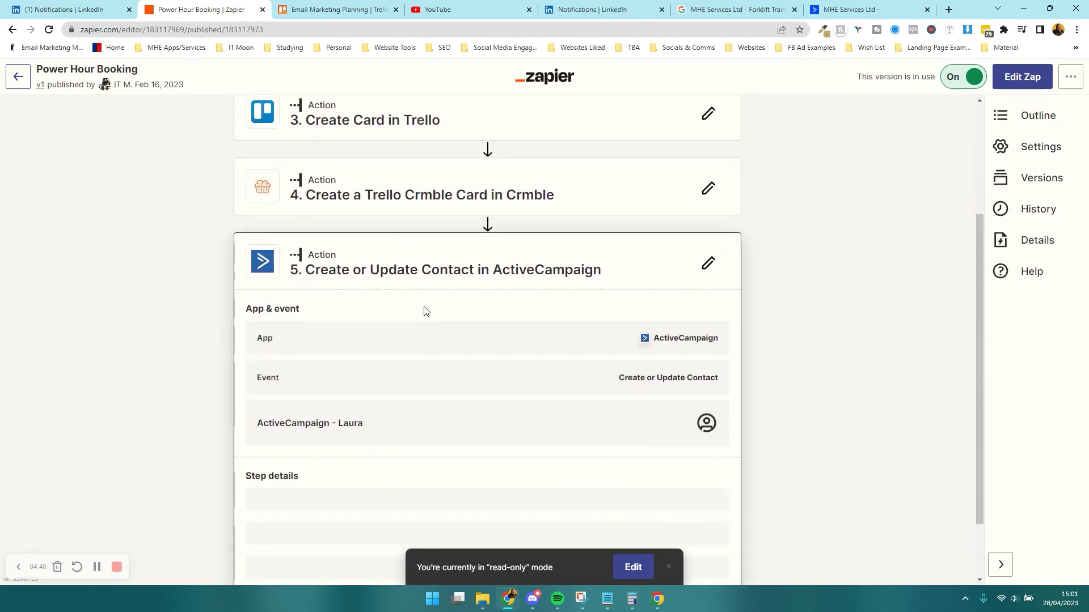
{"action": "scroll", "coordinate": [425, 311], "scroll_direction": "down", "scroll_amount": 2}
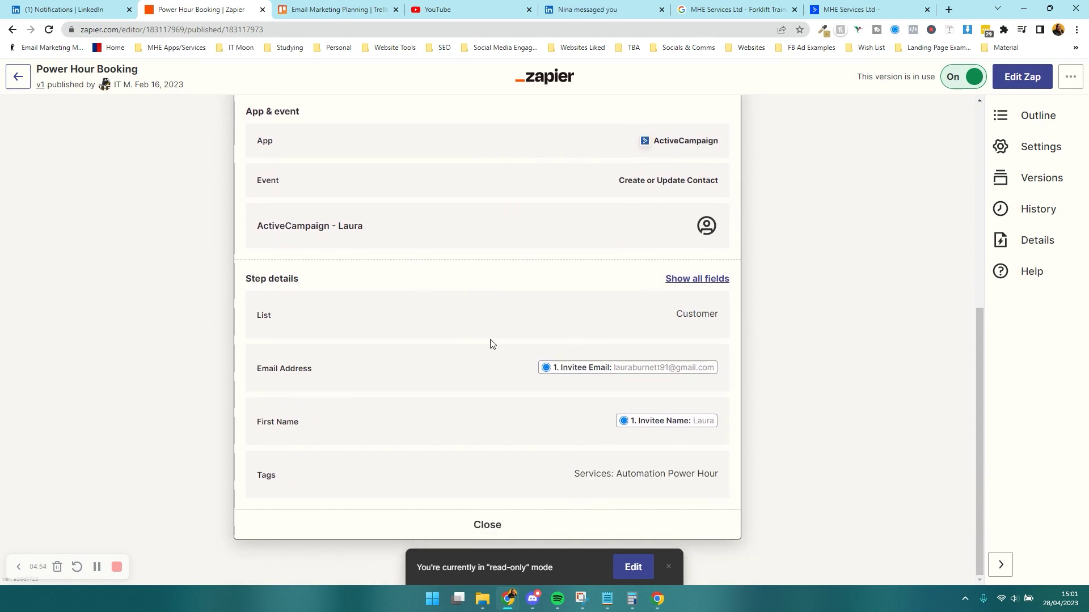
{"action": "scroll", "coordinate": [489, 343], "scroll_direction": "up", "scroll_amount": 6}
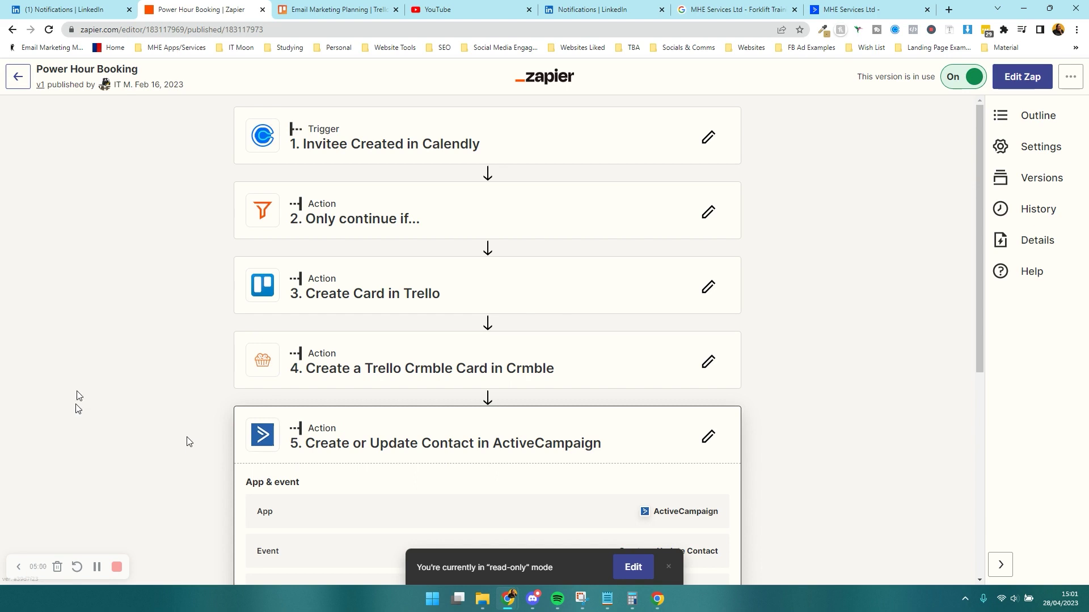
- Leave the Power Hour Booking Zap and look over the Zaps in the IT Moon folder
{"action": "left_click", "coordinate": [18, 76]}
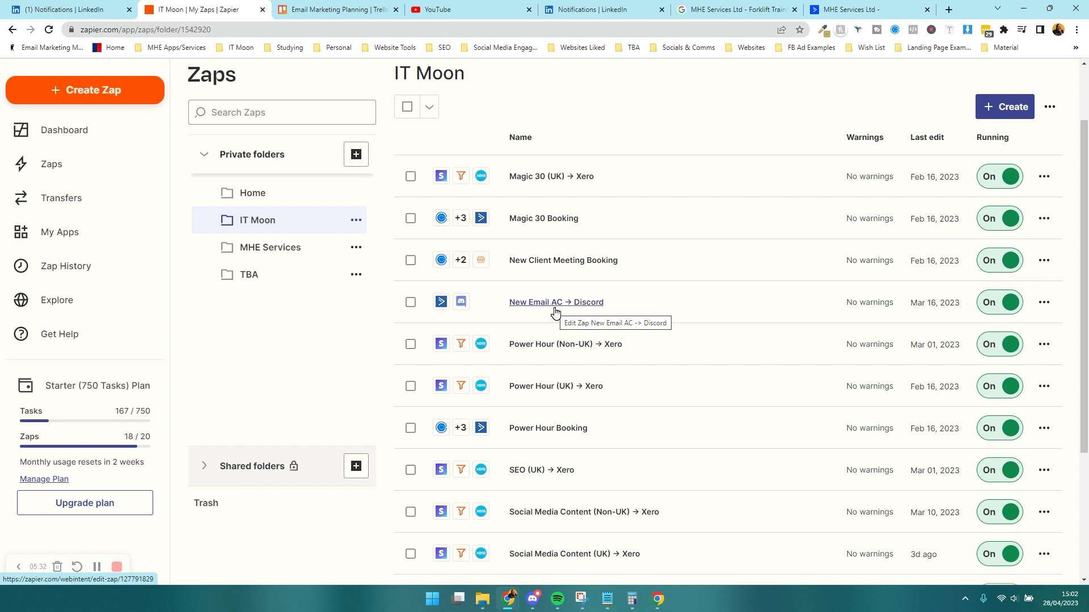
{"action": "scroll", "coordinate": [555, 311], "scroll_direction": "down", "scroll_amount": 2}
{"action": "scroll", "coordinate": [555, 312], "scroll_direction": "up", "scroll_amount": 3}
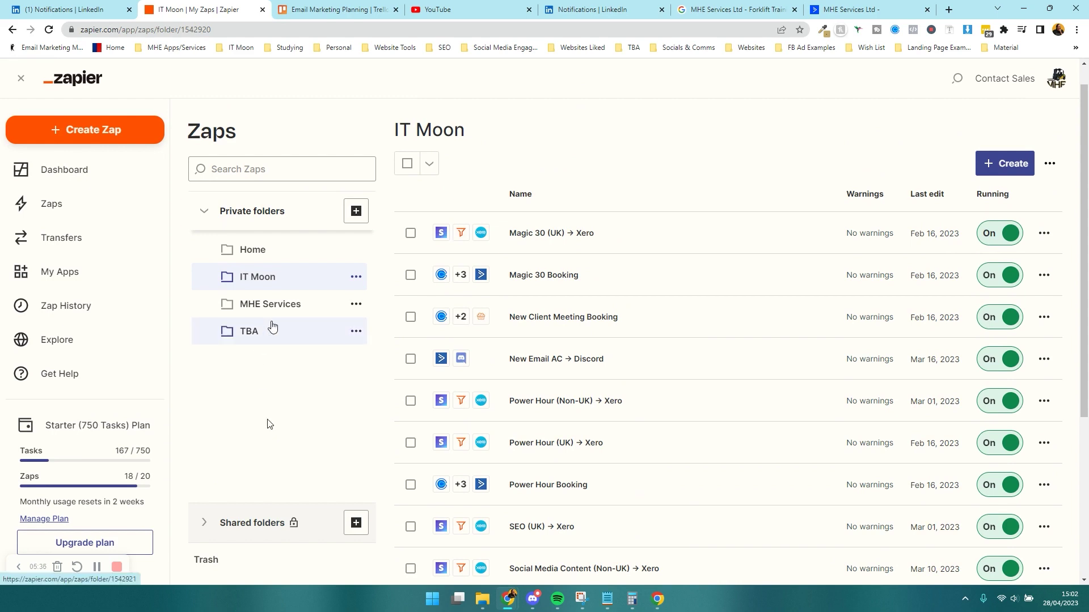
- From the TBA folder, open the EMME: Cancelled Member Zap and examine the condition of its "Only continue if..." filter
{"action": "left_click", "coordinate": [272, 327]}
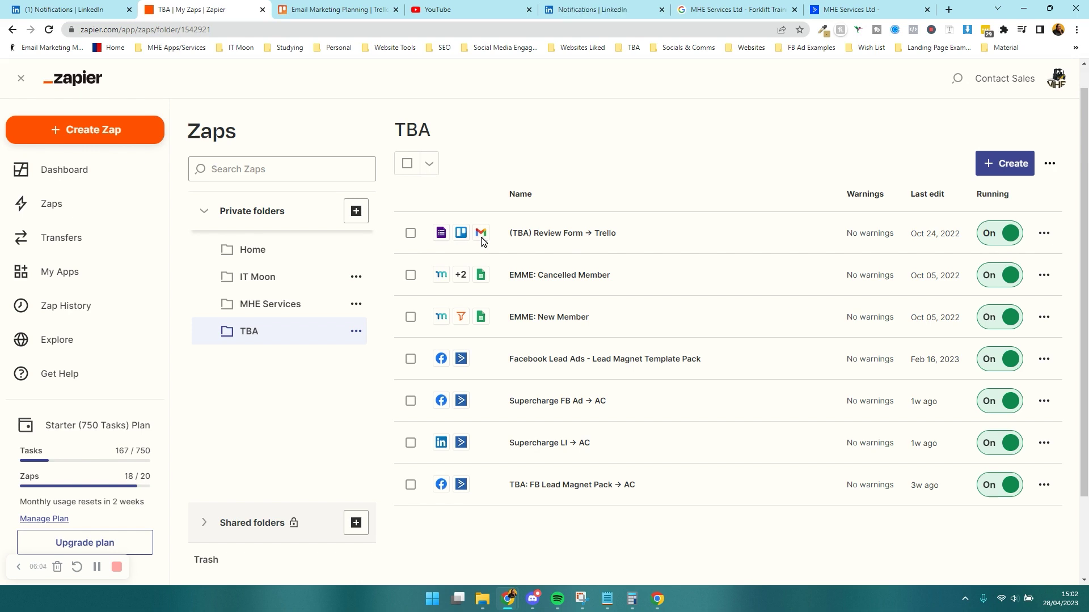
{"action": "scroll", "coordinate": [483, 239], "scroll_direction": "down", "scroll_amount": 2}
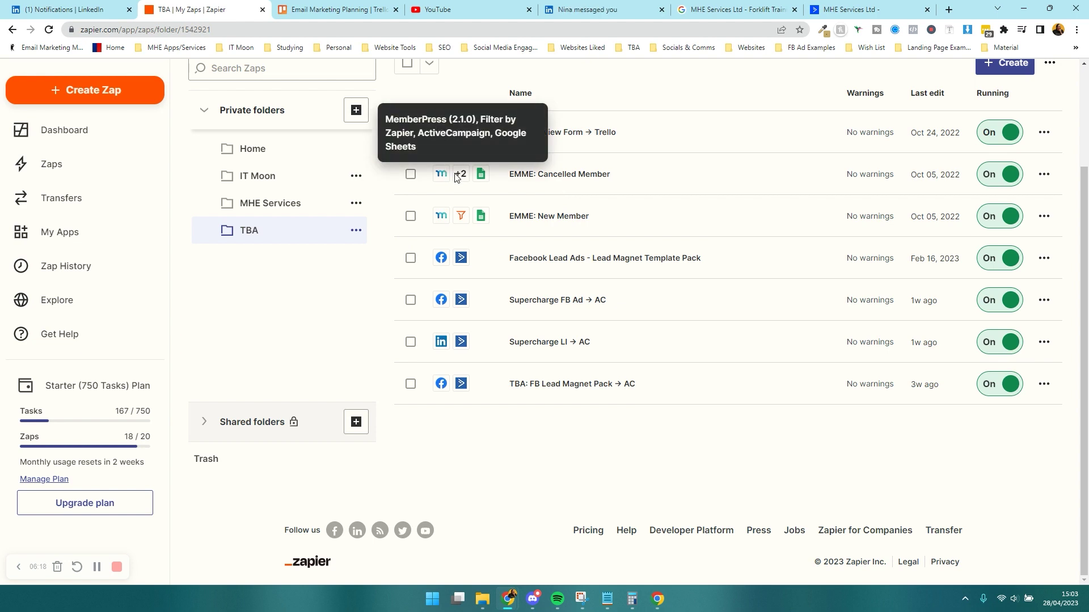
{"action": "left_click", "coordinate": [547, 174]}
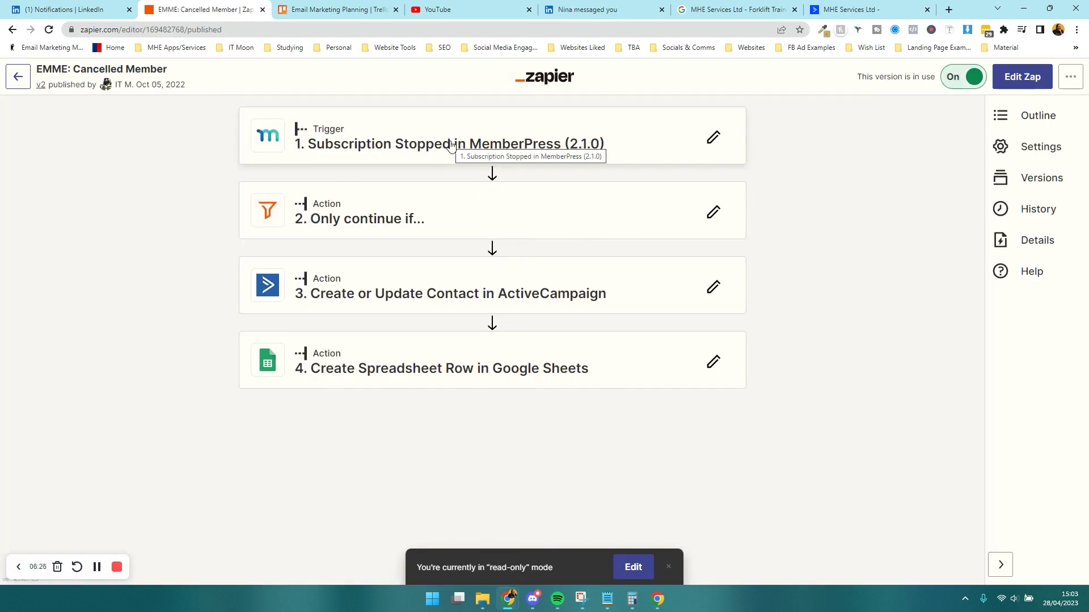
{"action": "left_click", "coordinate": [428, 226]}
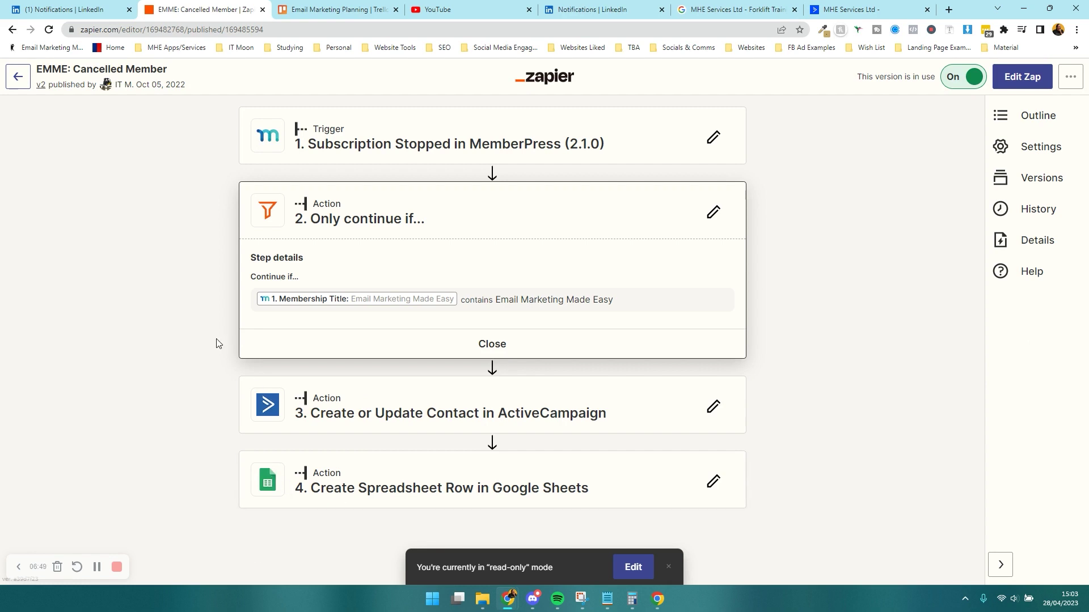
- Return to the TBA folder and look through its Zaps, including the Facebook and LinkedIn lead automations
{"action": "left_click", "coordinate": [12, 30]}
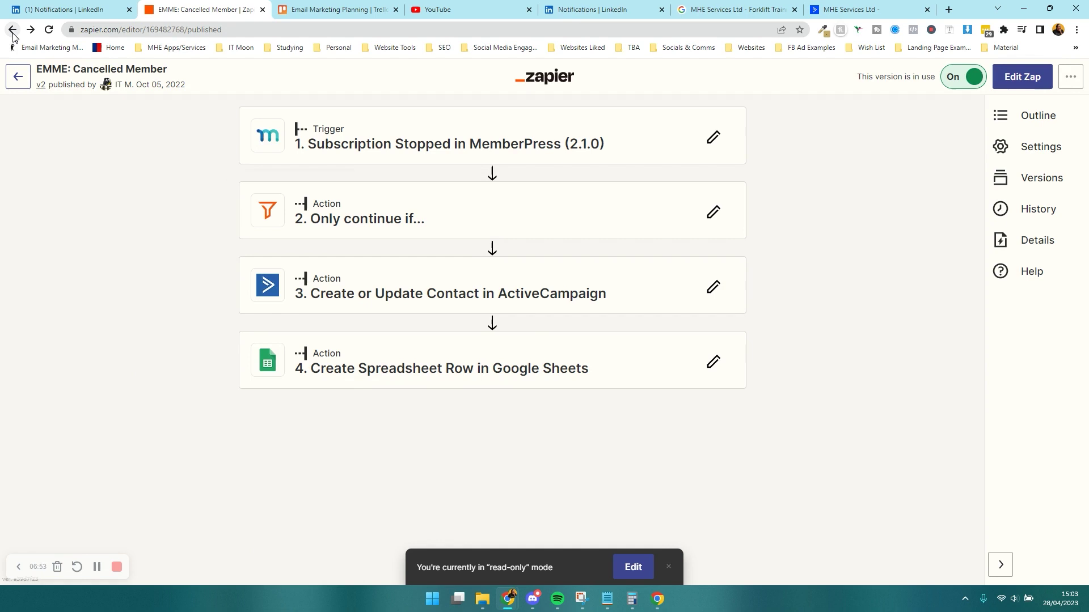
{"action": "left_click", "coordinate": [12, 29]}
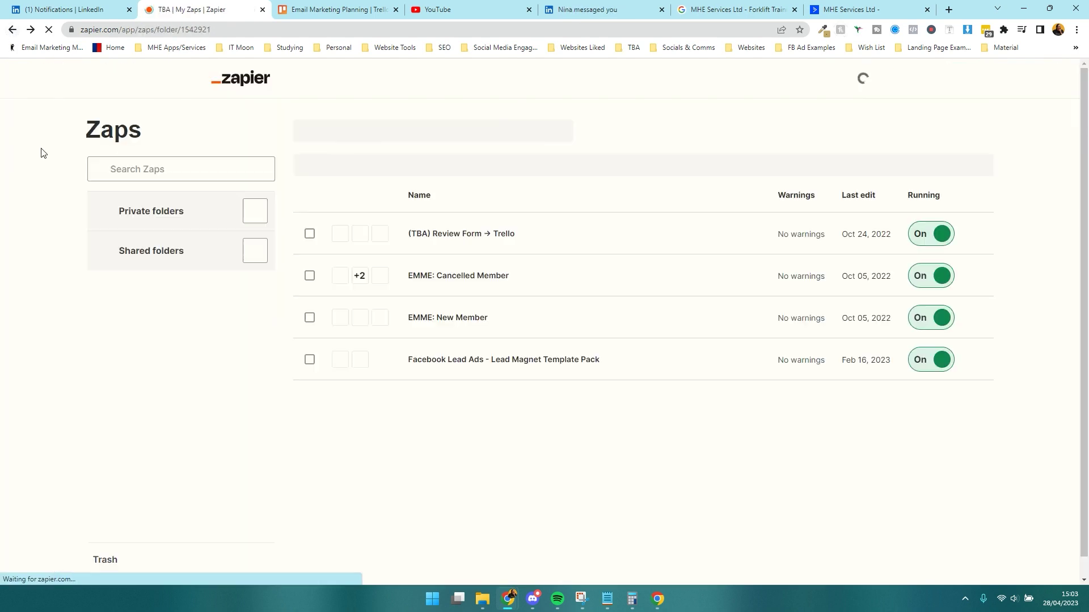
{"action": "scroll", "coordinate": [539, 295], "scroll_direction": "down", "scroll_amount": 2}
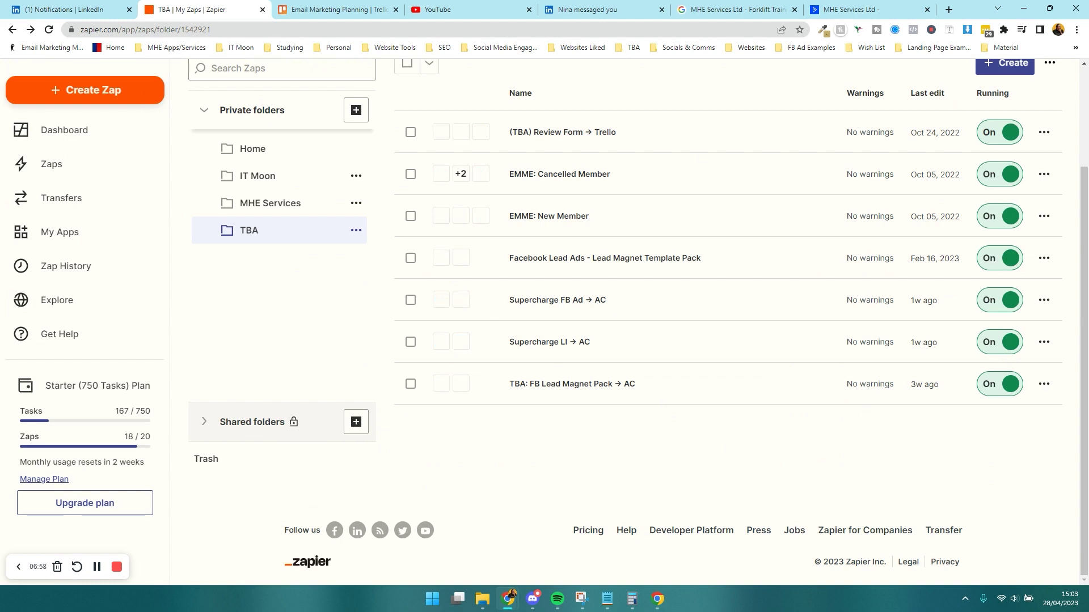
{"action": "scroll", "coordinate": [508, 493], "scroll_direction": "up", "scroll_amount": 2}
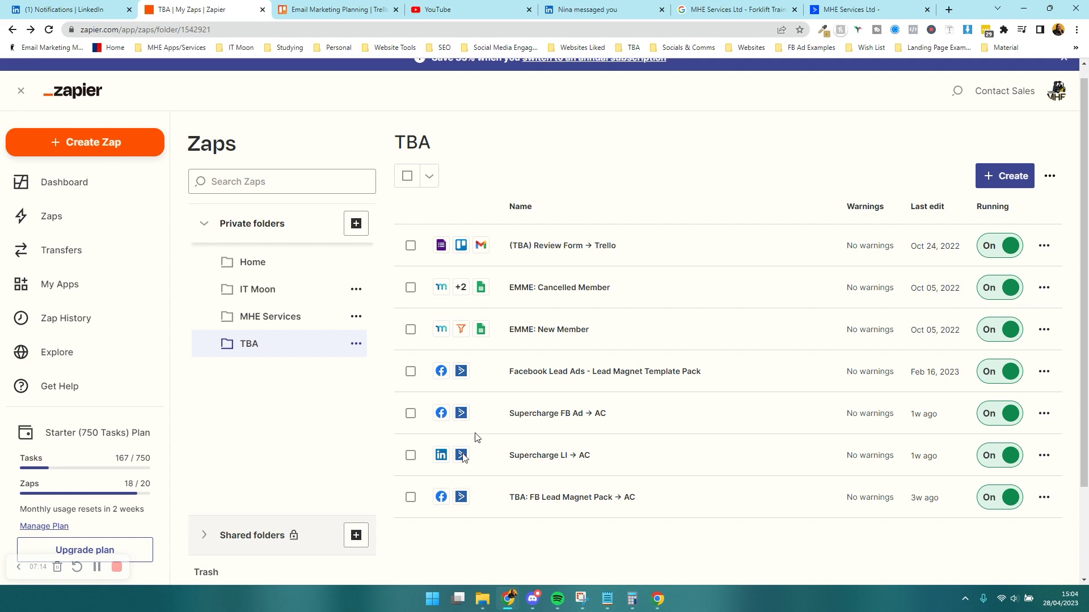
{"action": "scroll", "coordinate": [264, 434], "scroll_direction": "down", "scroll_amount": 1}
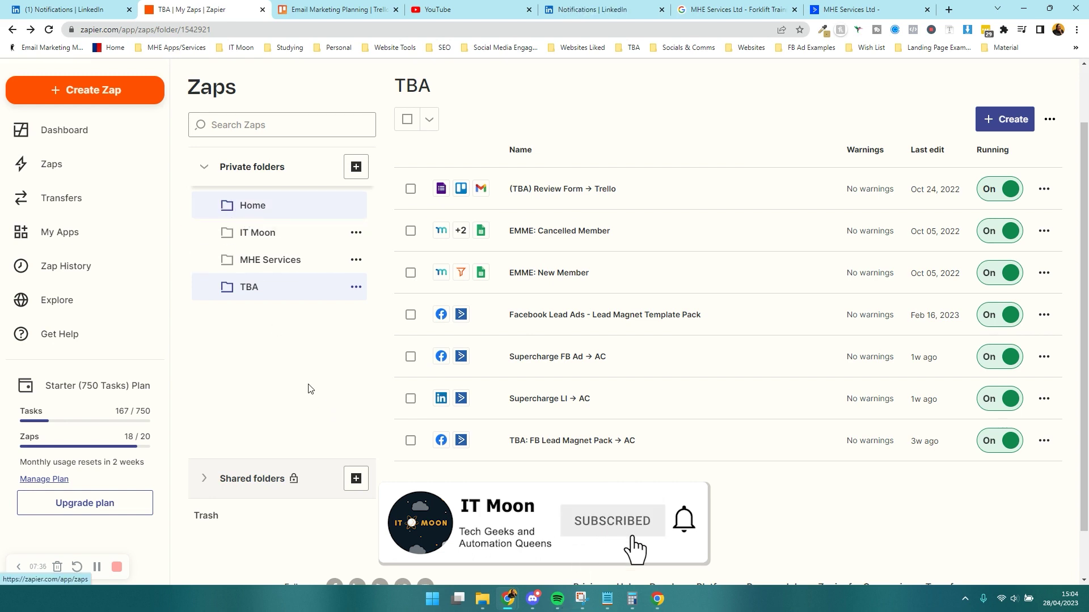
- Open the Home folder and look through its Zaps down to the end of the list
{"action": "left_click", "coordinate": [248, 214]}
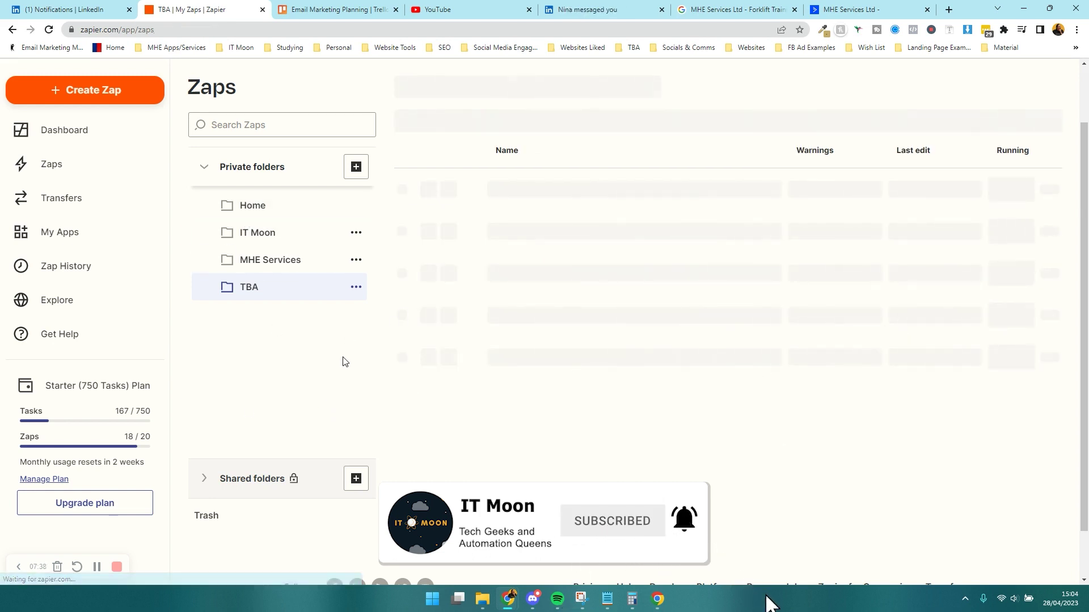
{"action": "scroll", "coordinate": [458, 320], "scroll_direction": "down", "scroll_amount": 3}
{"action": "scroll", "coordinate": [458, 320], "scroll_direction": "down", "scroll_amount": 10}
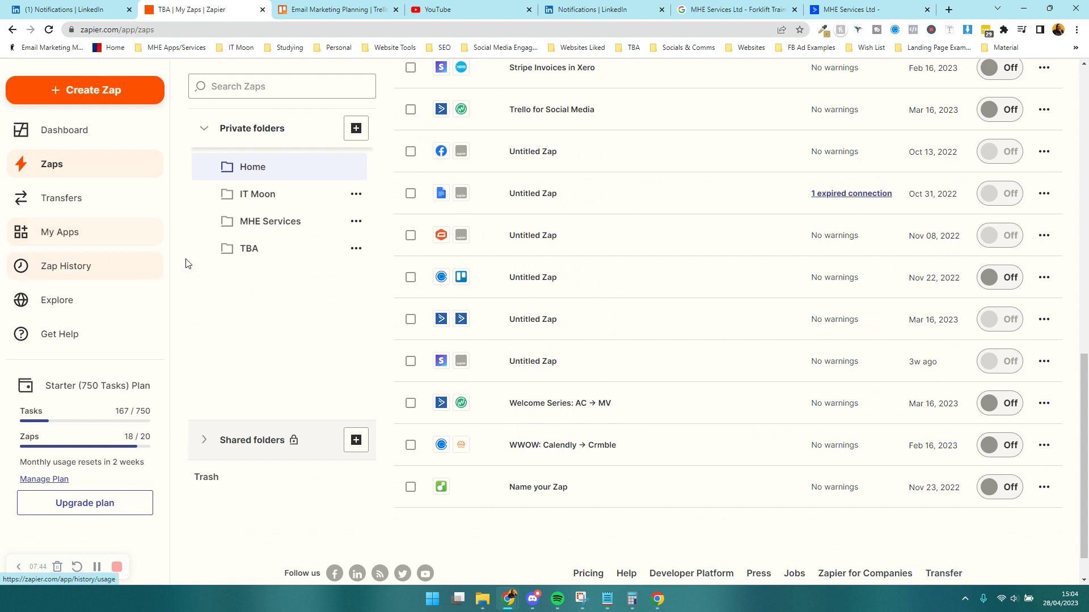
- Switch to the IT Moon folder and browse its full list of Zaps
{"action": "left_click", "coordinate": [266, 221]}
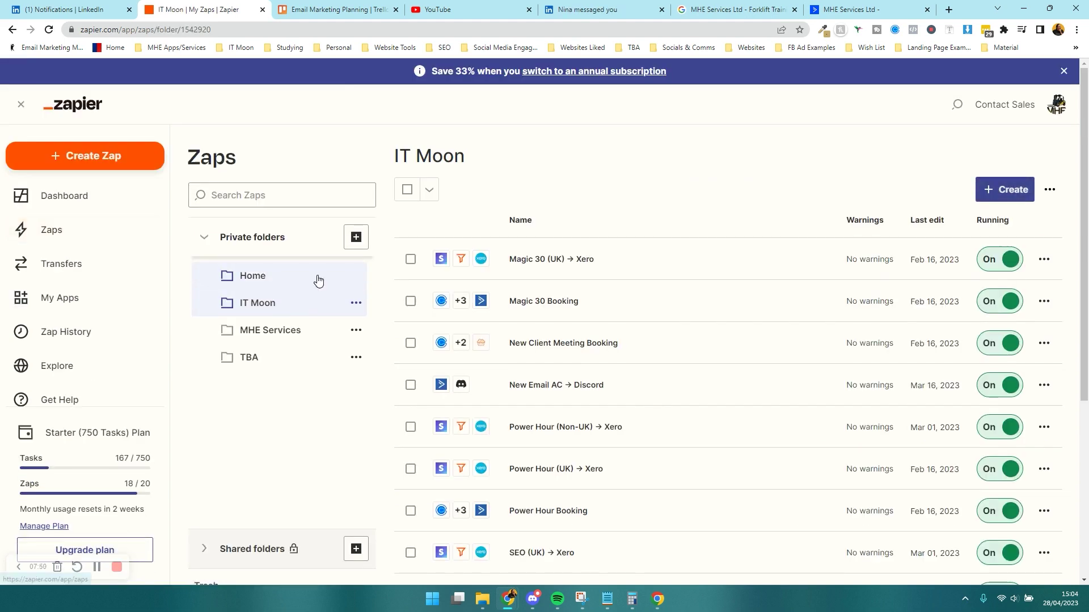
{"action": "scroll", "coordinate": [317, 279], "scroll_direction": "down", "scroll_amount": 2}
{"action": "scroll", "coordinate": [318, 279], "scroll_direction": "down", "scroll_amount": 2}
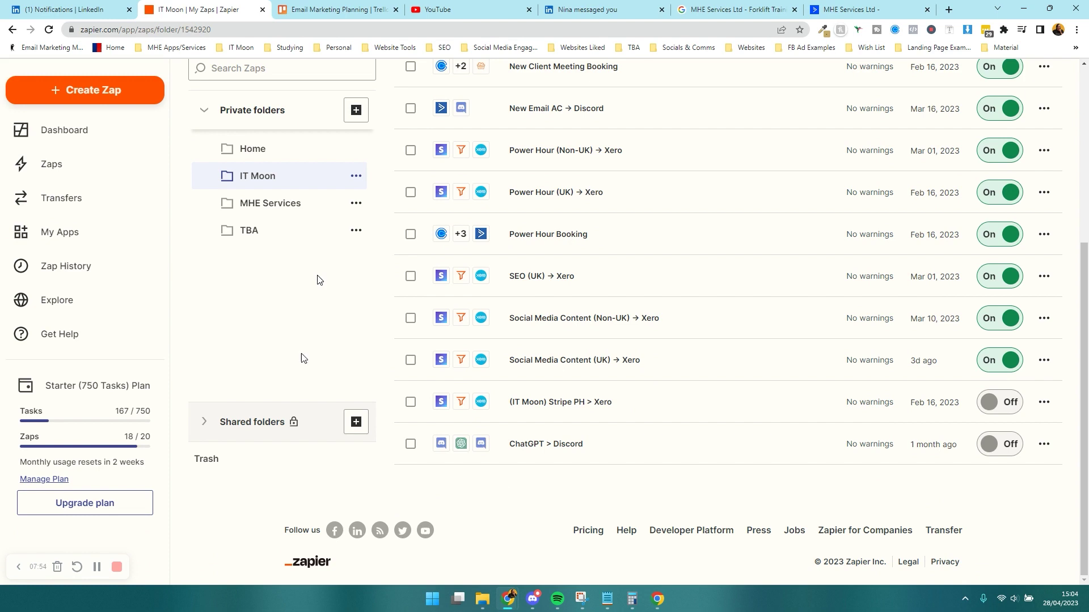
{"action": "scroll", "coordinate": [243, 311], "scroll_direction": "up", "scroll_amount": 3}
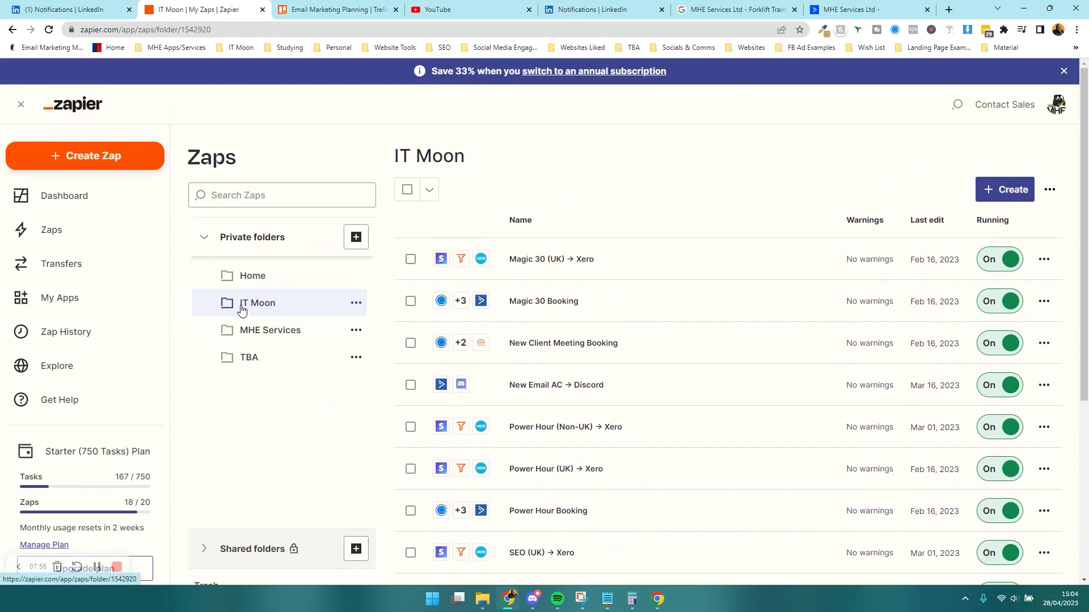
{"action": "scroll", "coordinate": [242, 310], "scroll_direction": "down", "scroll_amount": 5}
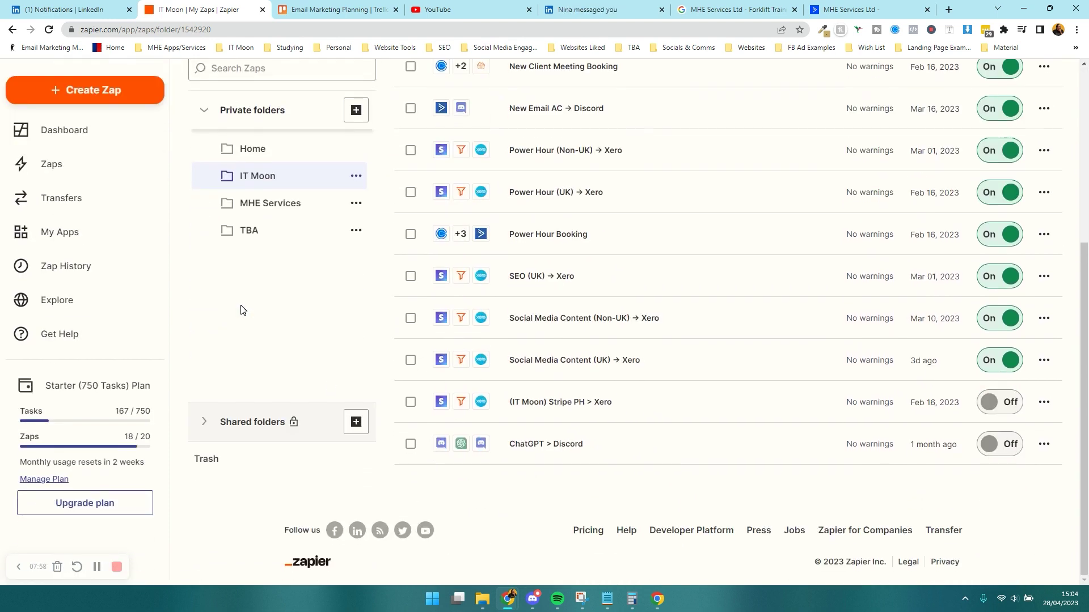